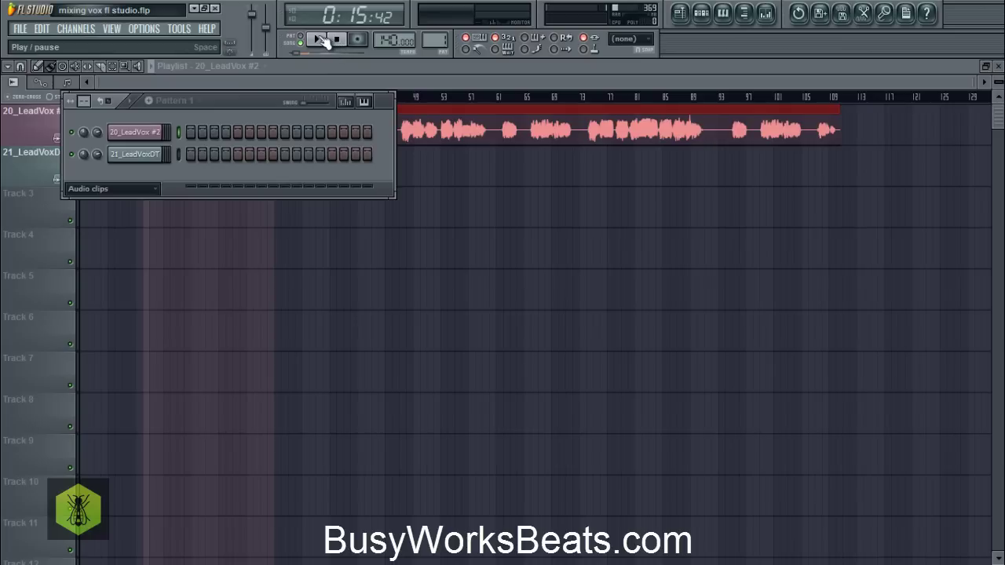
- Play the lead vocal without effects and open the mixer, placing it below the channel rack
{"action": "left_click", "coordinate": [321, 39]}
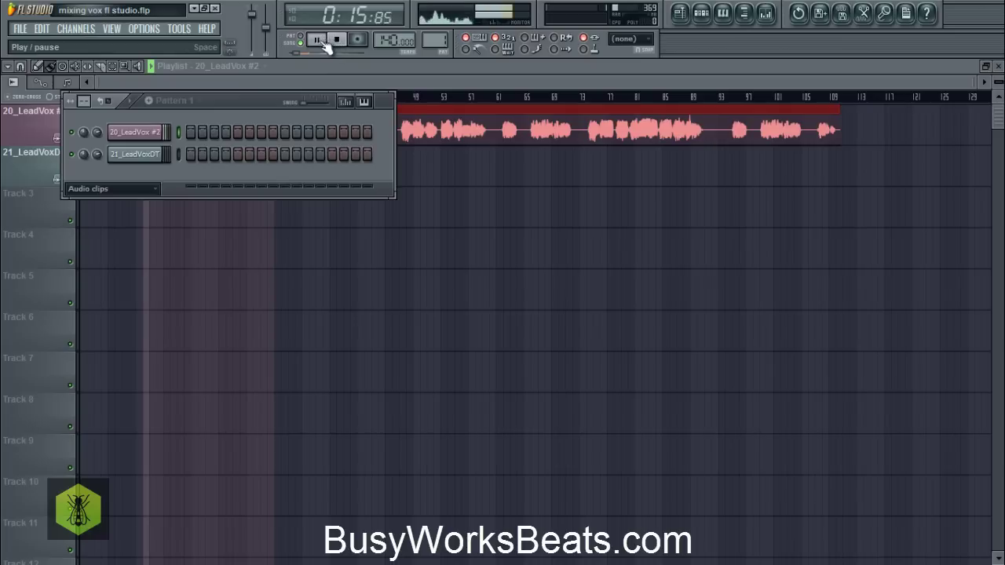
{"action": "left_click", "coordinate": [768, 21]}
{"action": "left_click_drag", "start_coordinate": [567, 110], "coordinate": [658, 185]}
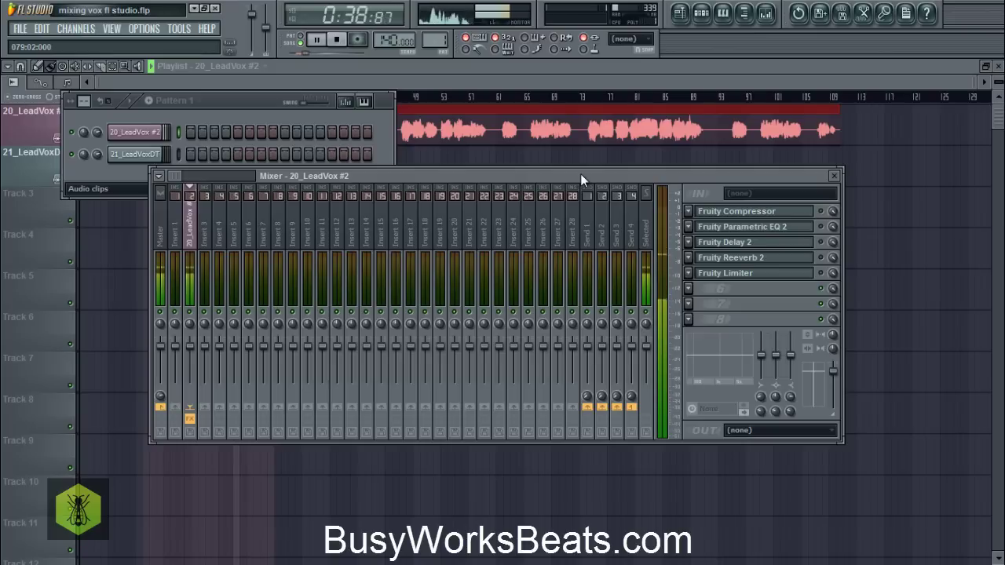
{"action": "left_click", "coordinate": [336, 40]}
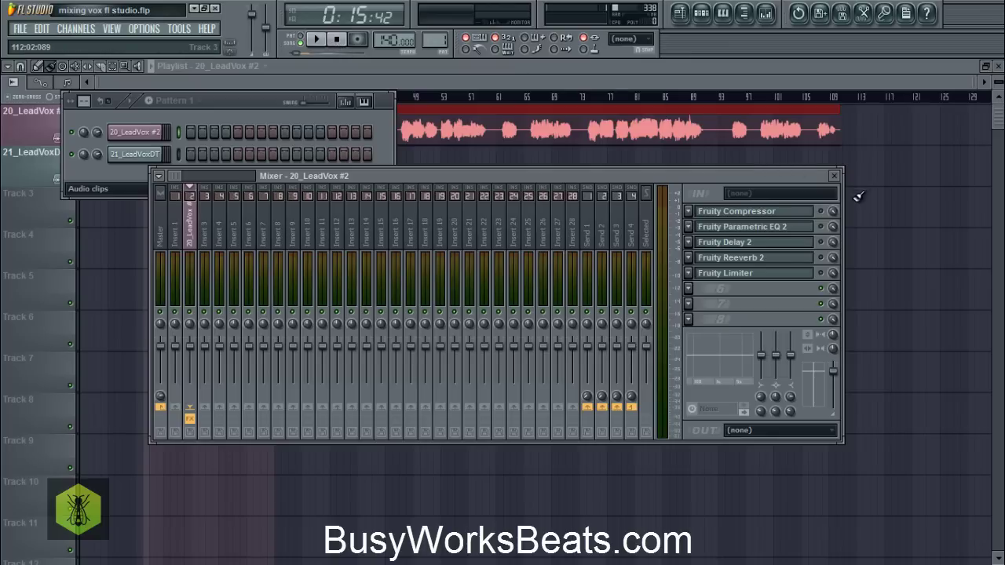
- Open Fruity Compressor on the lead vocal's mixer track and set its threshold to -19.9 dB
{"action": "left_click", "coordinate": [813, 213]}
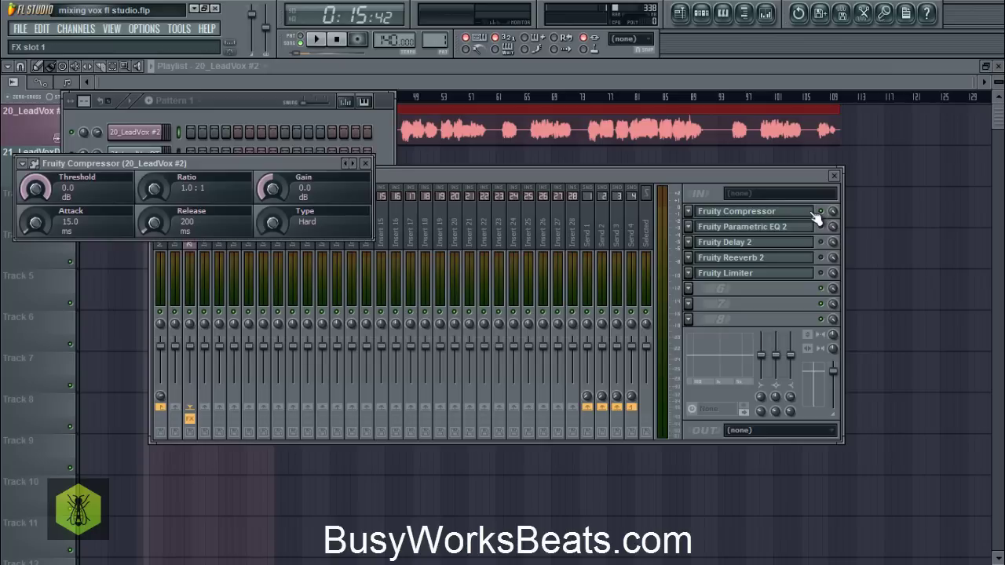
{"action": "left_click_drag", "start_coordinate": [311, 161], "coordinate": [654, 163]}
{"action": "left_click_drag", "start_coordinate": [371, 191], "coordinate": [363, 230]}
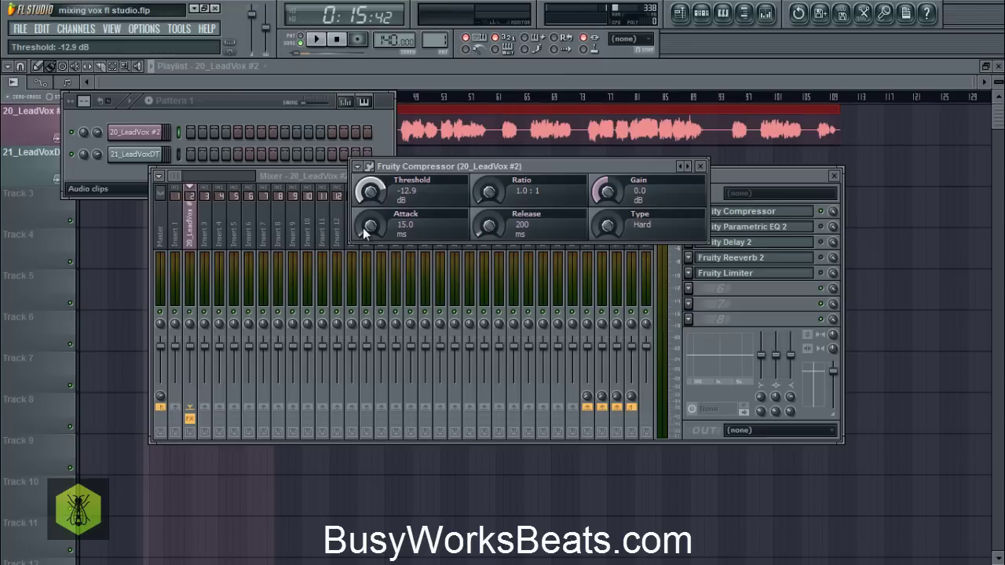
{"action": "left_click_drag", "start_coordinate": [366, 229], "coordinate": [377, 192]}
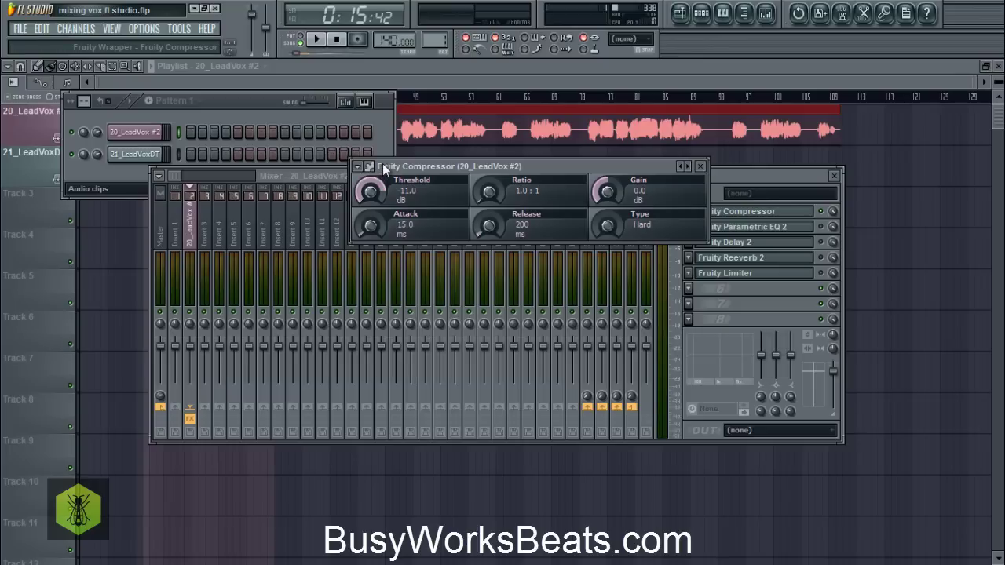
{"action": "scroll", "coordinate": [375, 202], "scroll_direction": "down", "scroll_amount": 3}
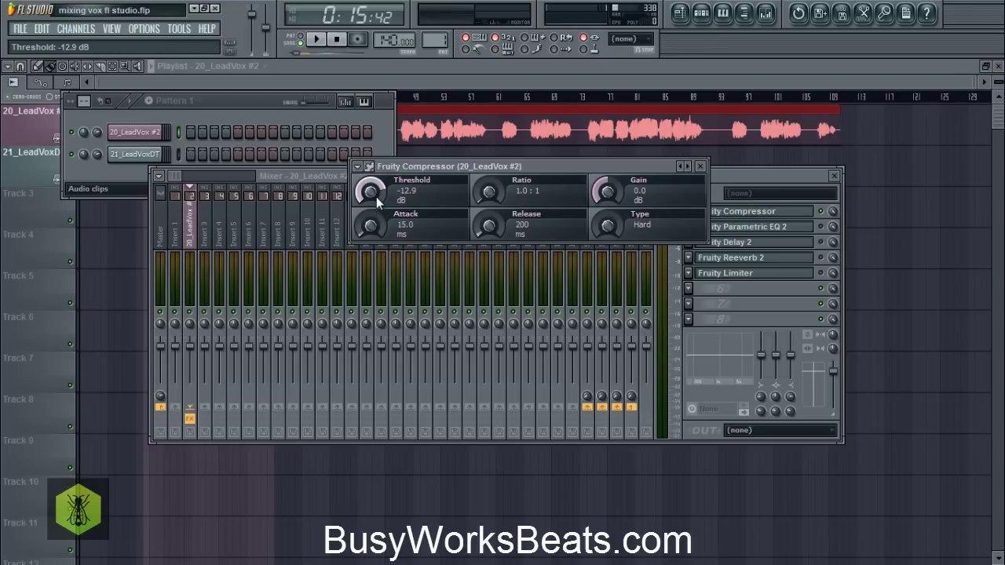
{"action": "left_click_drag", "start_coordinate": [373, 192], "coordinate": [375, 223]}
- Set the compressor's ratio to 1.9:1 while playing the vocal, and set its release to 122 ms
{"action": "left_click_drag", "start_coordinate": [486, 196], "coordinate": [488, 195]}
{"action": "right_click", "coordinate": [486, 195]}
{"action": "left_click", "coordinate": [498, 203]}
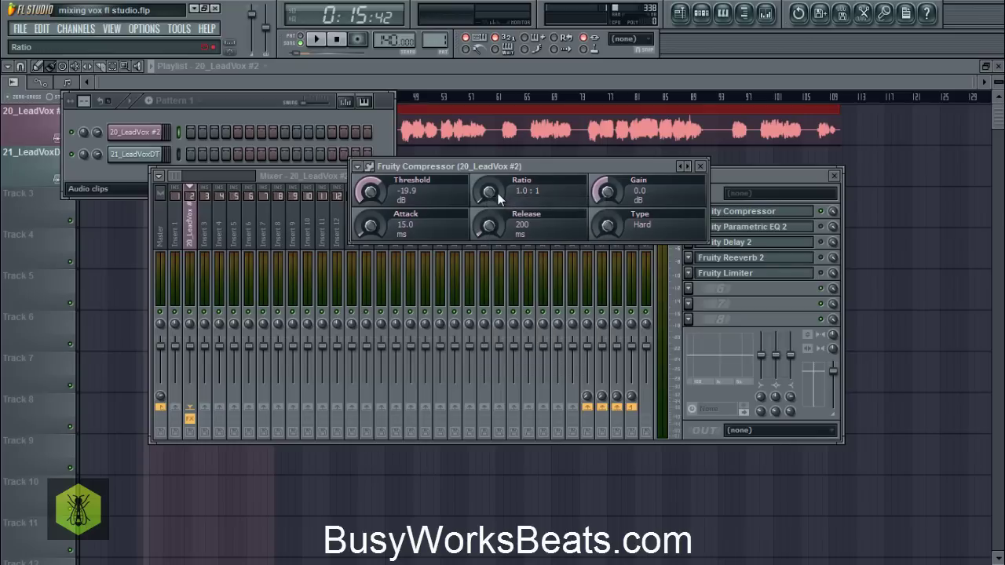
{"action": "left_click", "coordinate": [316, 39]}
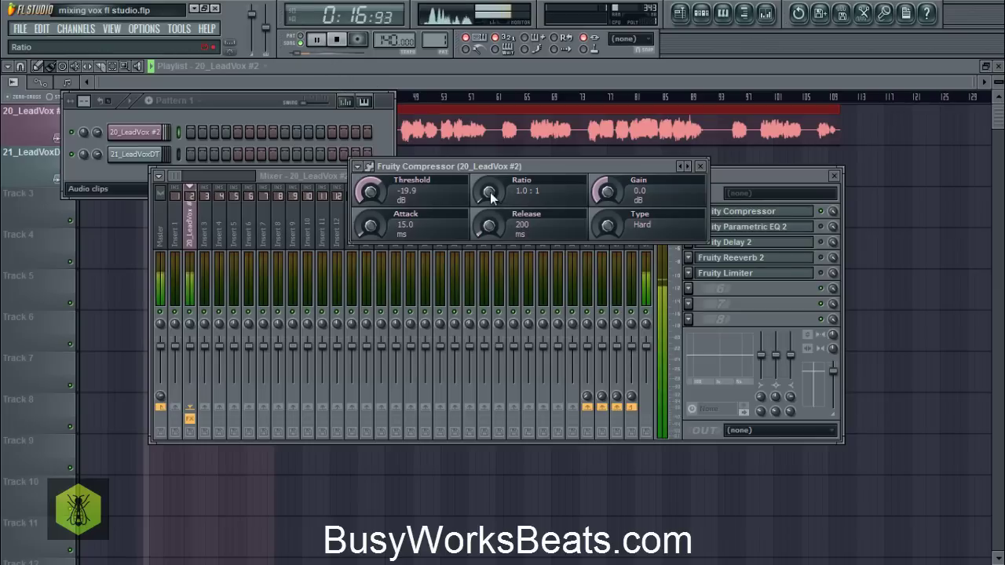
{"action": "left_click_drag", "start_coordinate": [487, 192], "coordinate": [487, 191]}
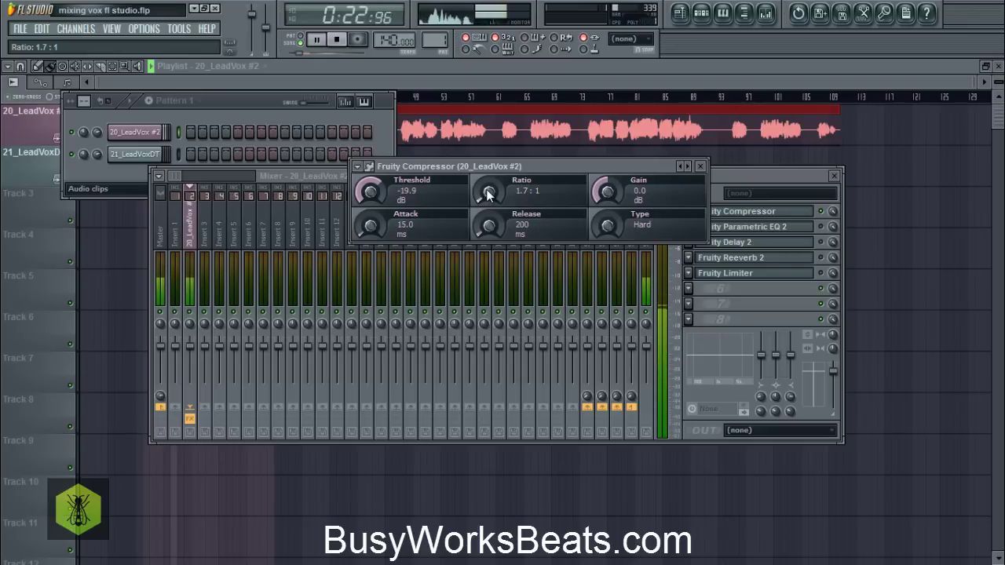
{"action": "left_click_drag", "start_coordinate": [487, 192], "coordinate": [486, 189]}
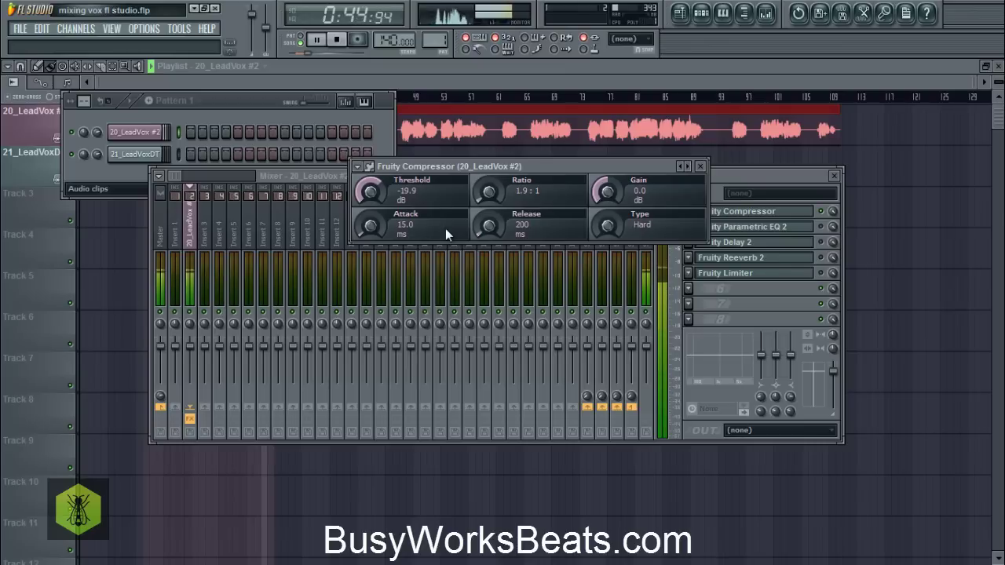
{"action": "key", "text": "space"}
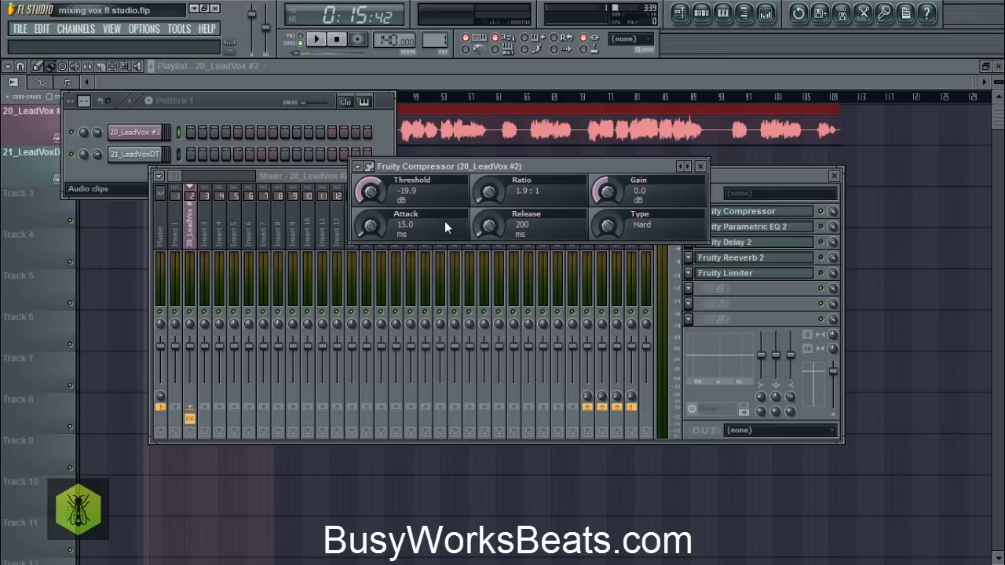
{"action": "left_click_drag", "start_coordinate": [487, 221], "coordinate": [487, 226]}
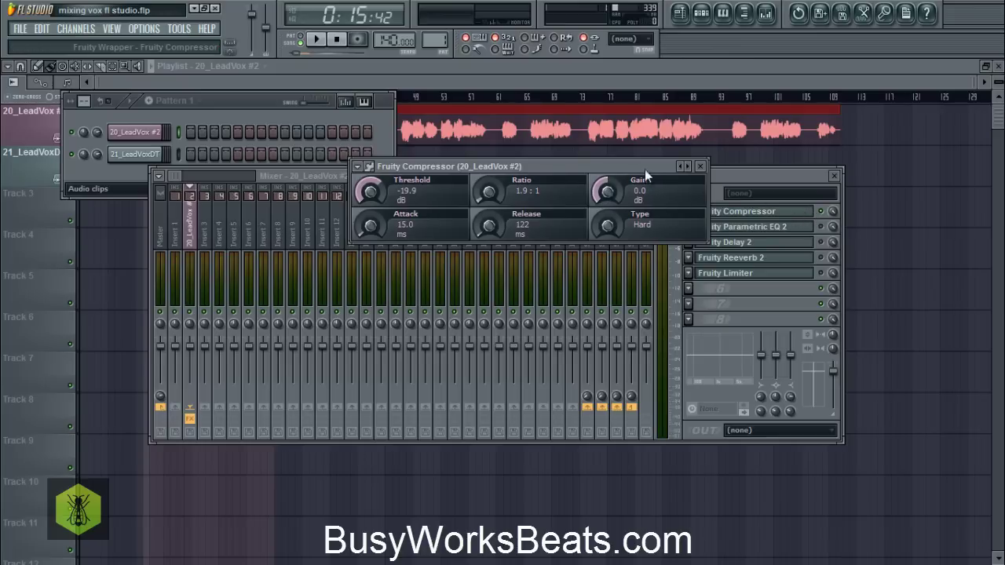
{"action": "left_click_drag", "start_coordinate": [645, 169], "coordinate": [584, 172]}
- Compare the vocal's playback with Fruity Compressor bypassed and enabled
{"action": "left_click", "coordinate": [822, 212]}
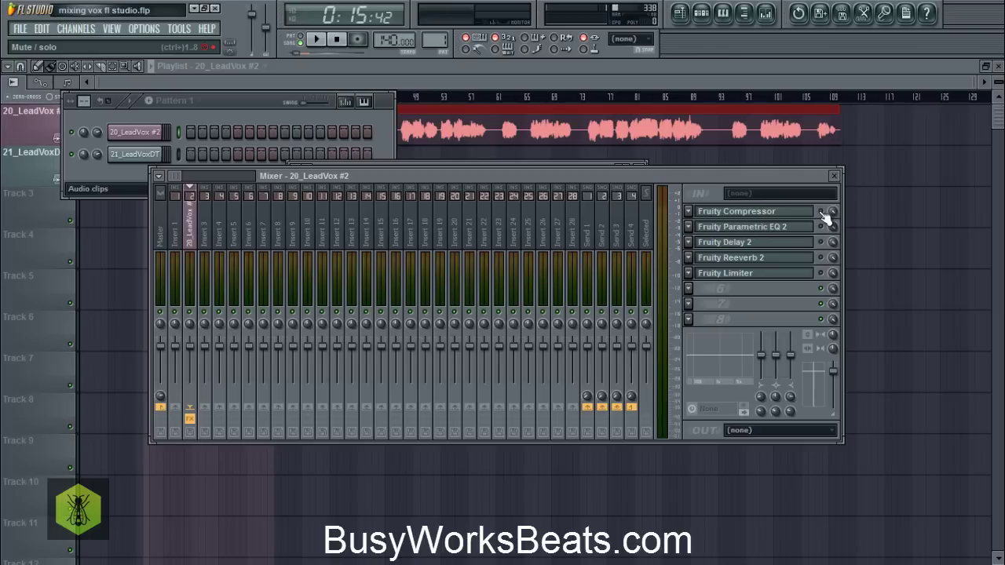
{"action": "key", "text": "space"}
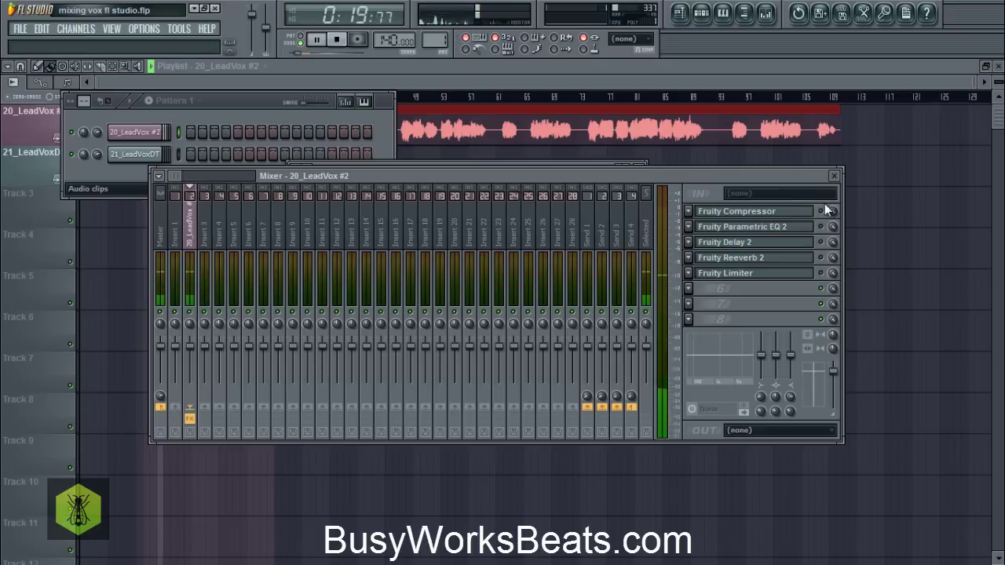
{"action": "key", "text": "space"}
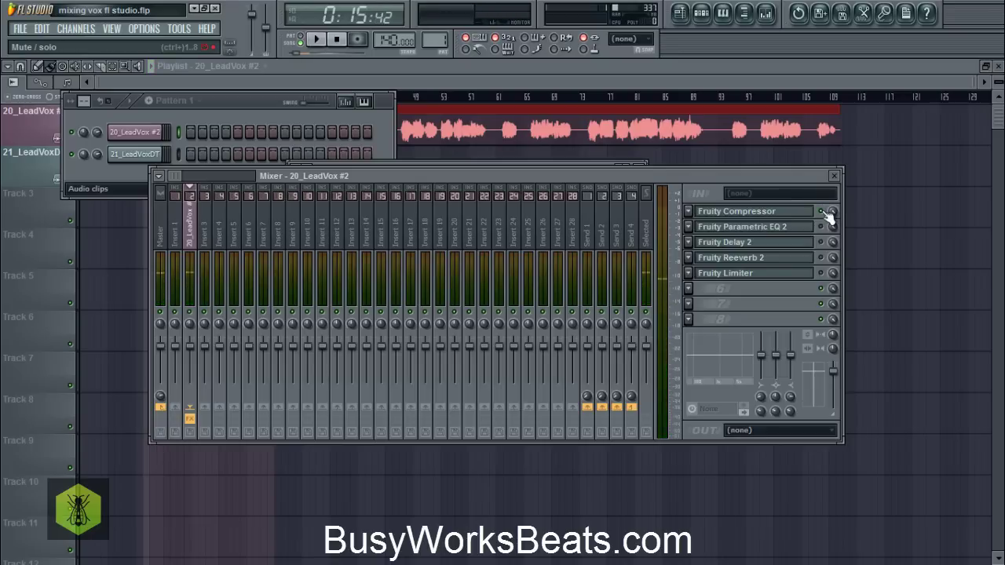
{"action": "key", "text": "space"}
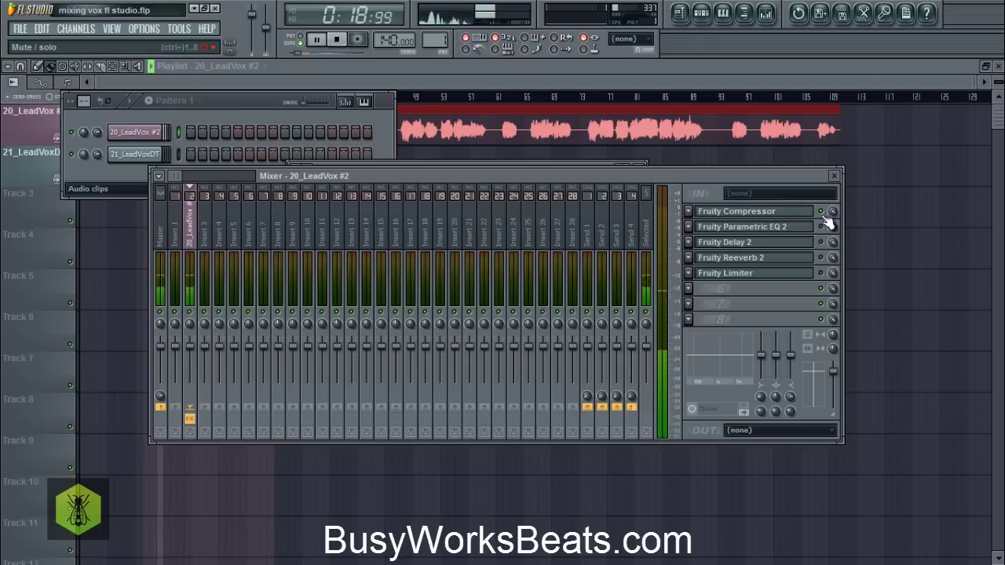
{"action": "key", "text": "space"}
- Set the compressor's gain to 1.2 dB and compare the vocal again with the compressor bypassed and enabled
{"action": "left_click", "coordinate": [805, 214]}
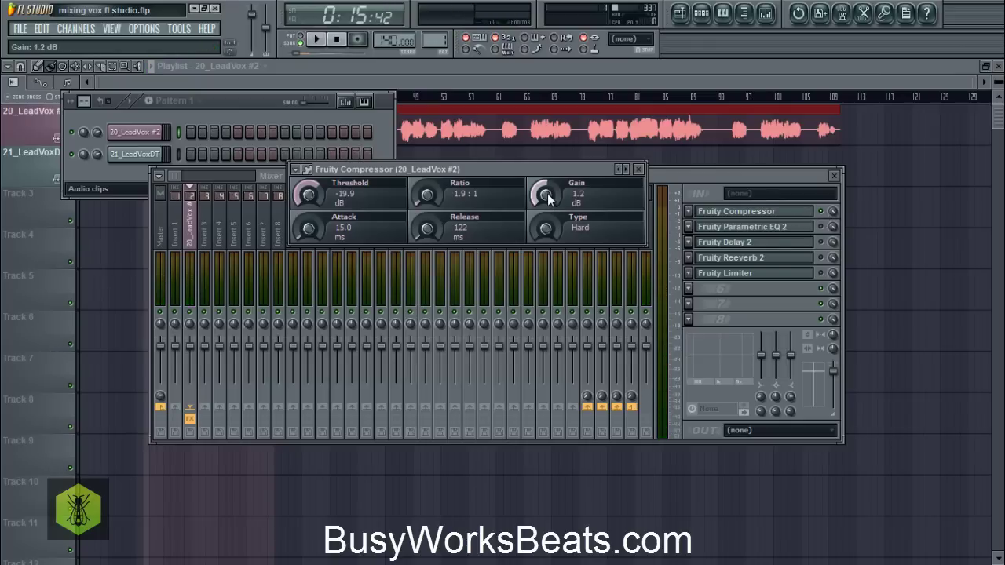
{"action": "left_click", "coordinate": [638, 169]}
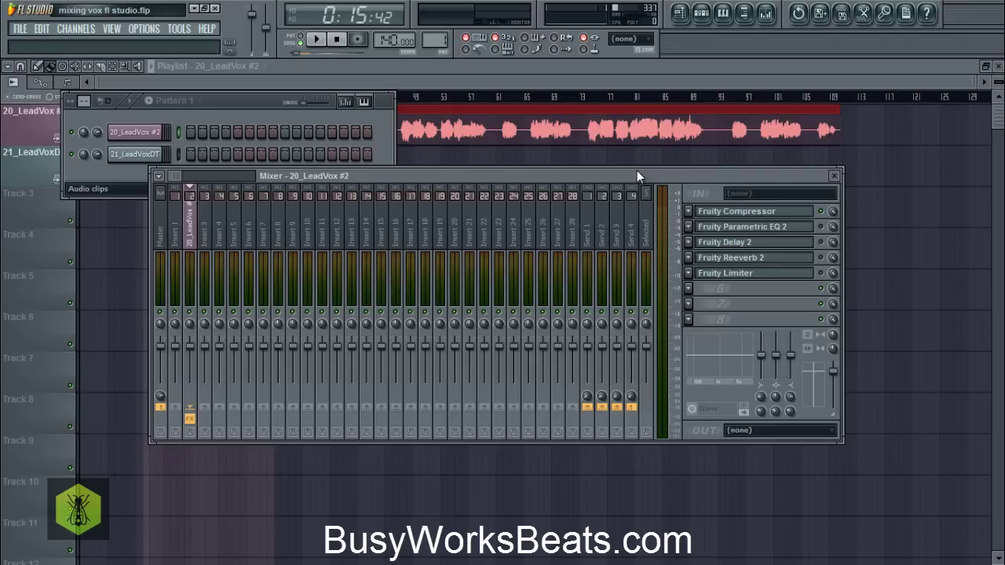
{"action": "key", "text": "space"}
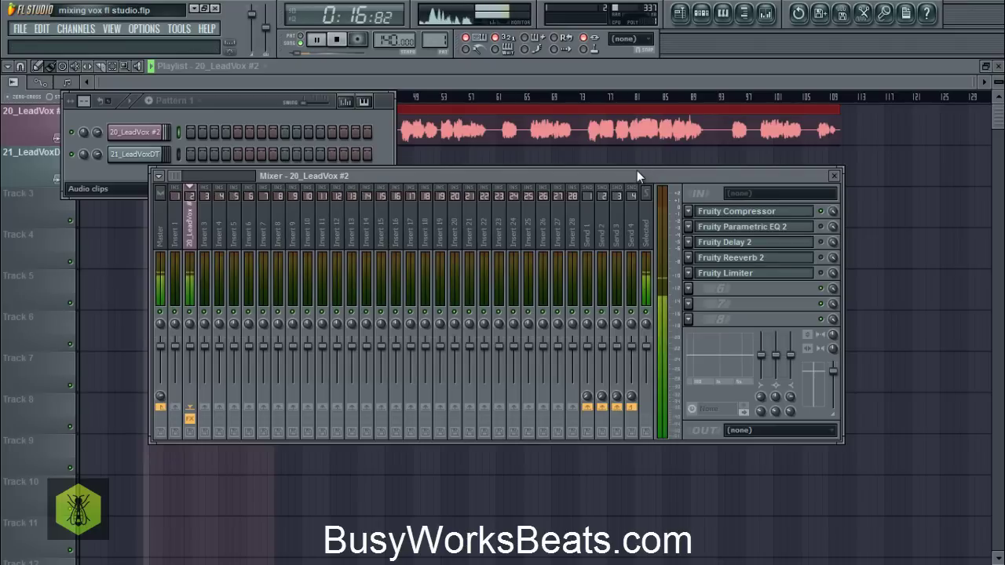
{"action": "key", "text": "space"}
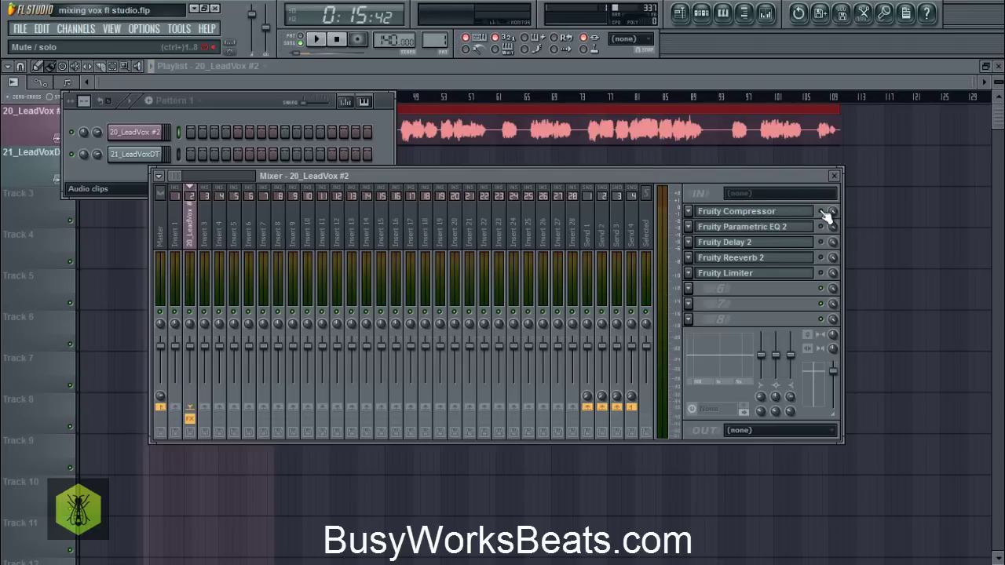
{"action": "key", "text": "space"}
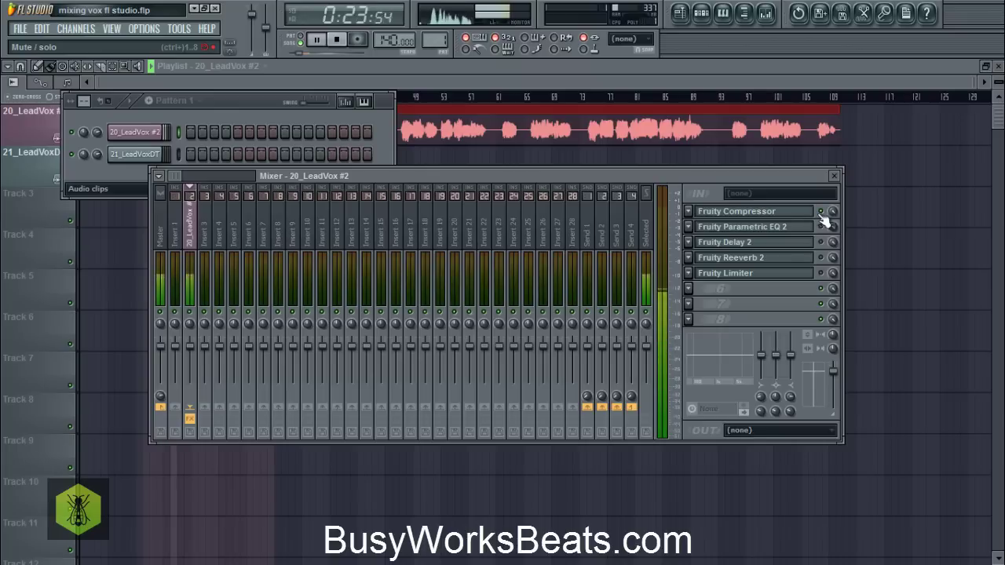
{"action": "key", "text": "space"}
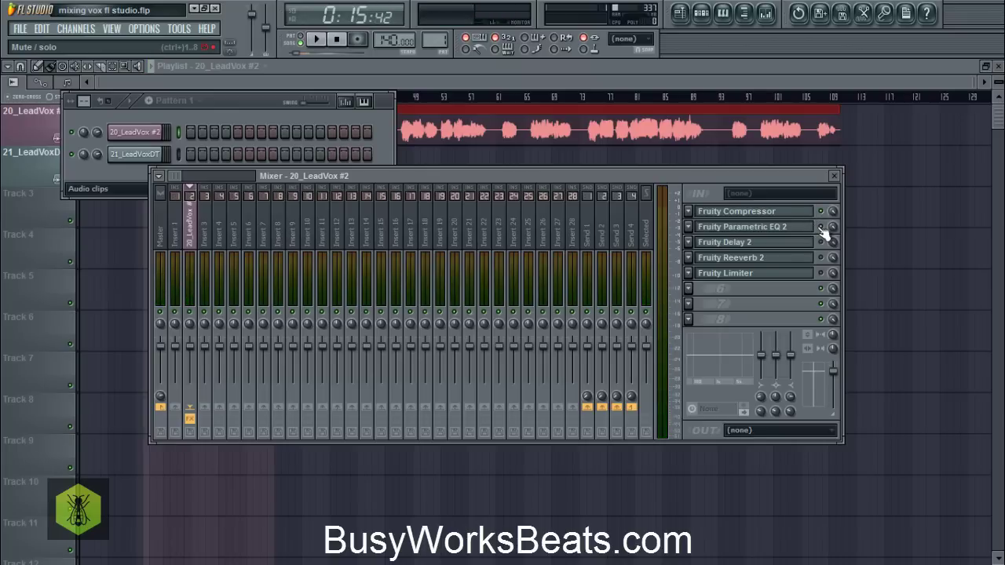
- Open Fruity Parametric EQ 2 on the lead vocal, make band 1 a high-pass filter and tune its cutoff by ear
{"action": "left_click", "coordinate": [809, 227]}
{"action": "left_click_drag", "start_coordinate": [481, 204], "coordinate": [729, 182]}
{"action": "left_click_drag", "start_coordinate": [726, 182], "coordinate": [725, 183]}
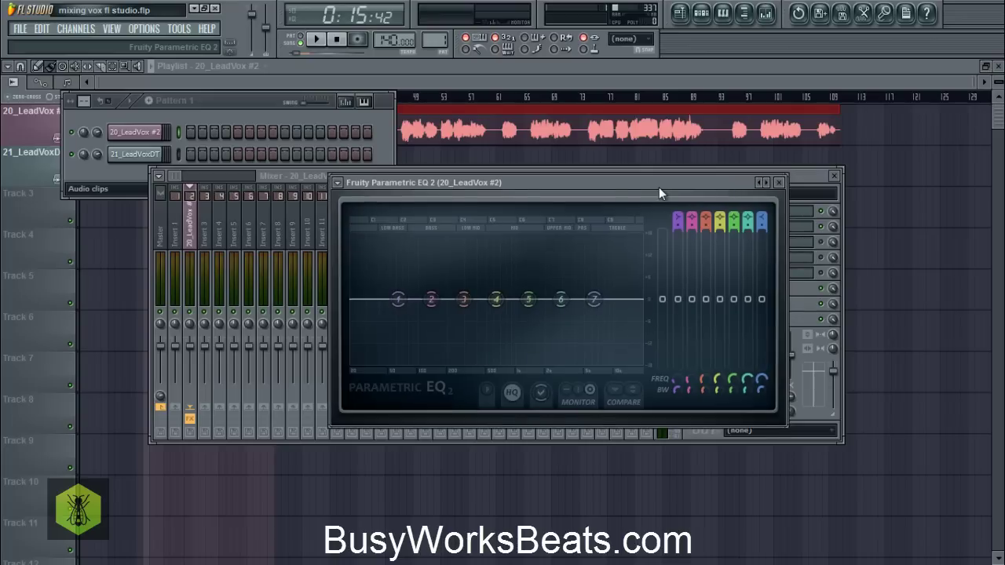
{"action": "left_click_drag", "start_coordinate": [679, 216], "coordinate": [682, 221]}
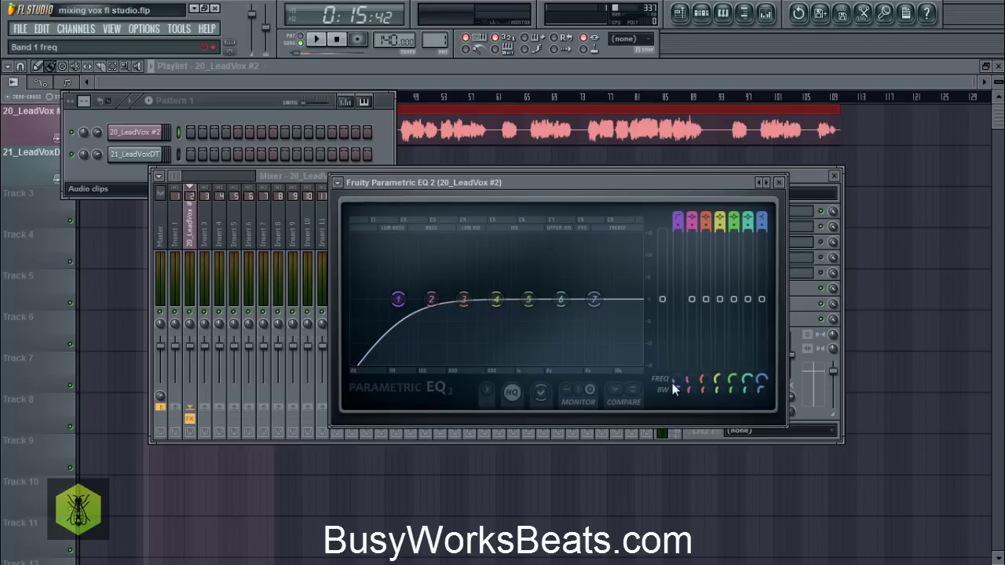
{"action": "left_click_drag", "start_coordinate": [672, 383], "coordinate": [662, 344]}
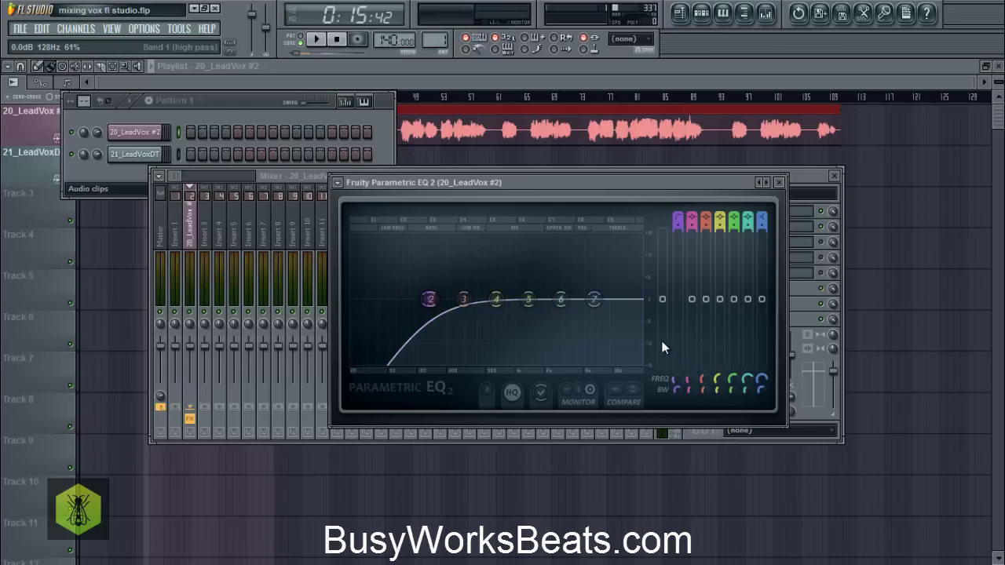
{"action": "key", "text": "space"}
{"action": "left_click_drag", "start_coordinate": [676, 382], "coordinate": [682, 399]}
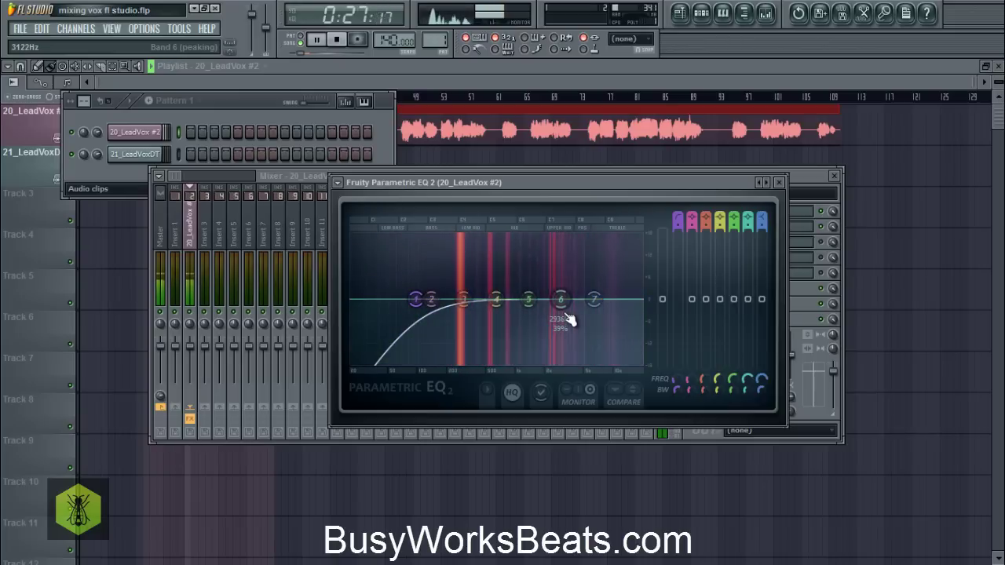
{"action": "key", "text": "space"}
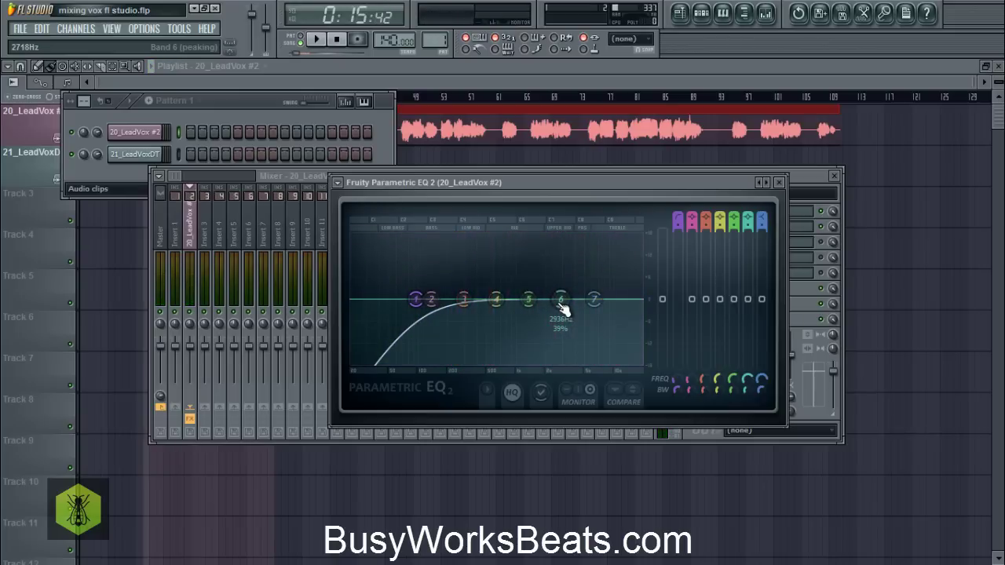
- Sweep EQ band 6 during playback and leave it as a slight boost at 3360 Hz with 19% bandwidth
{"action": "key", "text": "space"}
{"action": "left_click_drag", "start_coordinate": [562, 309], "coordinate": [571, 283]}
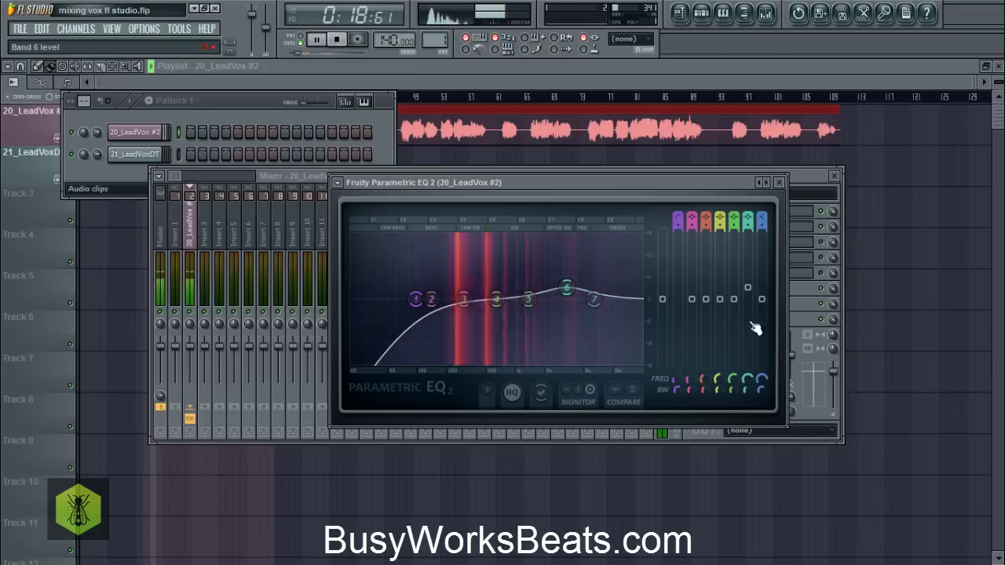
{"action": "left_click_drag", "start_coordinate": [748, 393], "coordinate": [753, 429]}
{"action": "left_click_drag", "start_coordinate": [747, 288], "coordinate": [742, 228]}
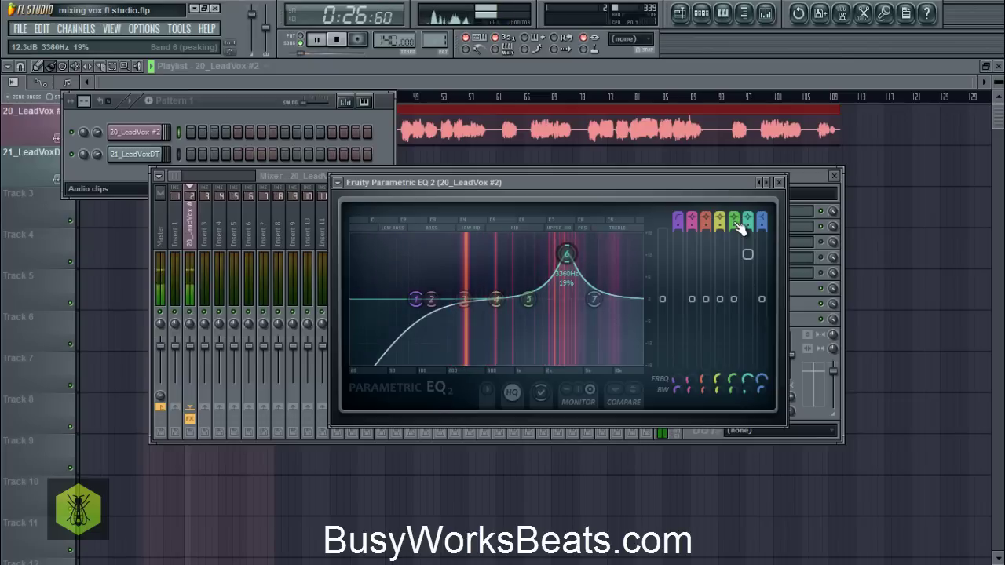
{"action": "left_click_drag", "start_coordinate": [746, 254], "coordinate": [747, 295]}
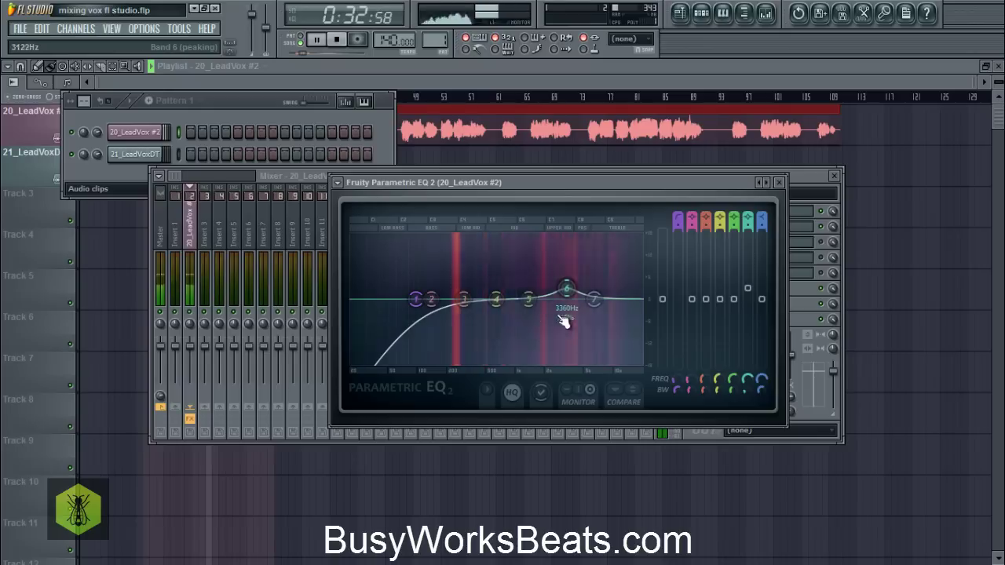
{"action": "key", "text": "space"}
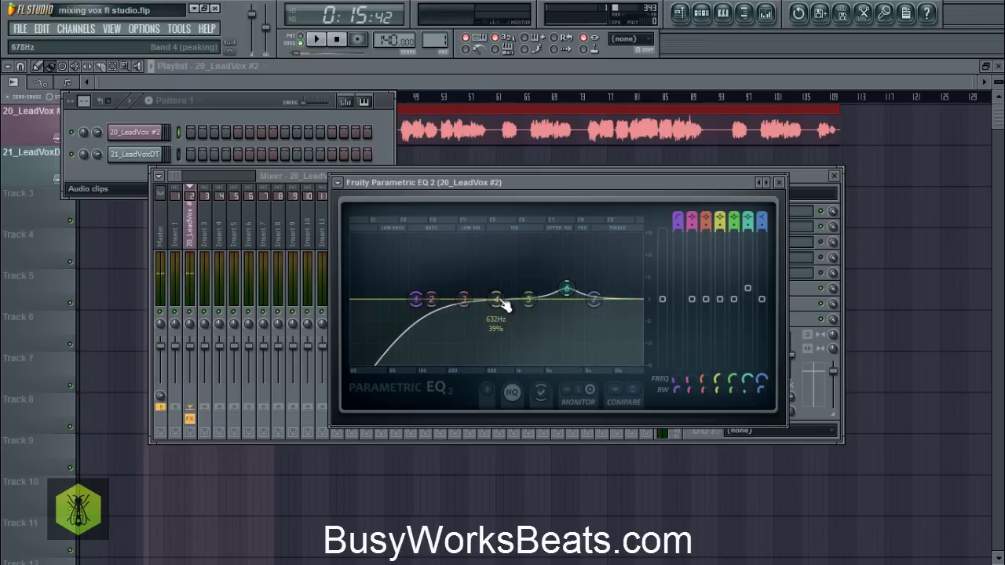
- Narrow EQ band 4 to 14% bandwidth and boost it by 8.4 dB at 974 Hz while playing the vocal
{"action": "left_click_drag", "start_coordinate": [498, 304], "coordinate": [490, 286]}
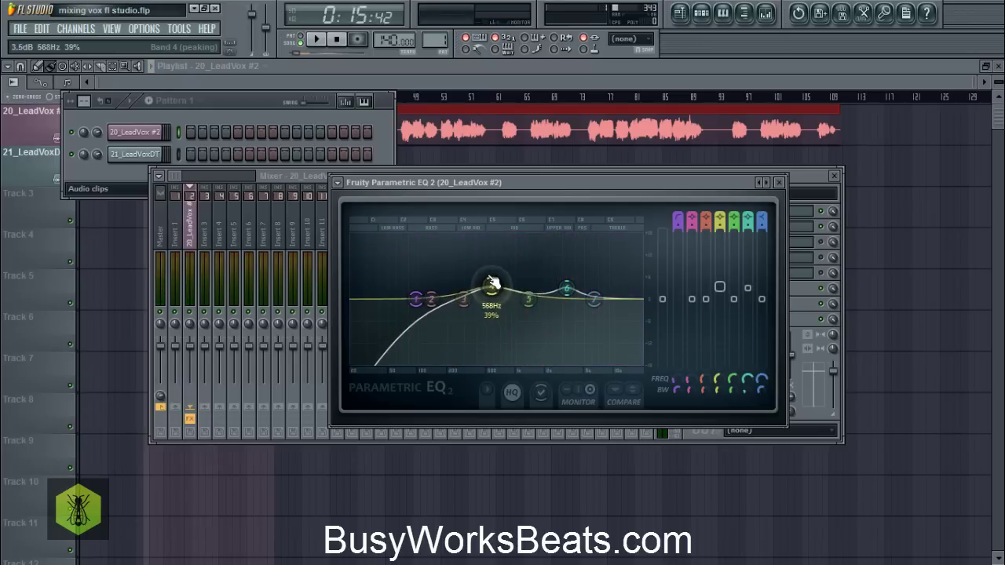
{"action": "left_click_drag", "start_coordinate": [722, 395], "coordinate": [724, 436]}
{"action": "key", "text": "space"}
{"action": "left_click_drag", "start_coordinate": [493, 285], "coordinate": [531, 253]}
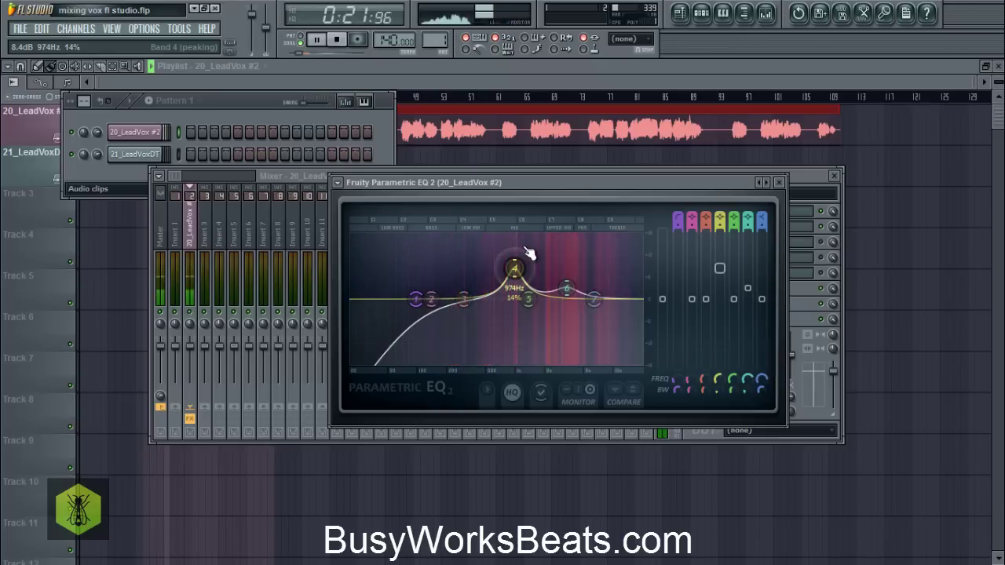
{"action": "key", "text": "space"}
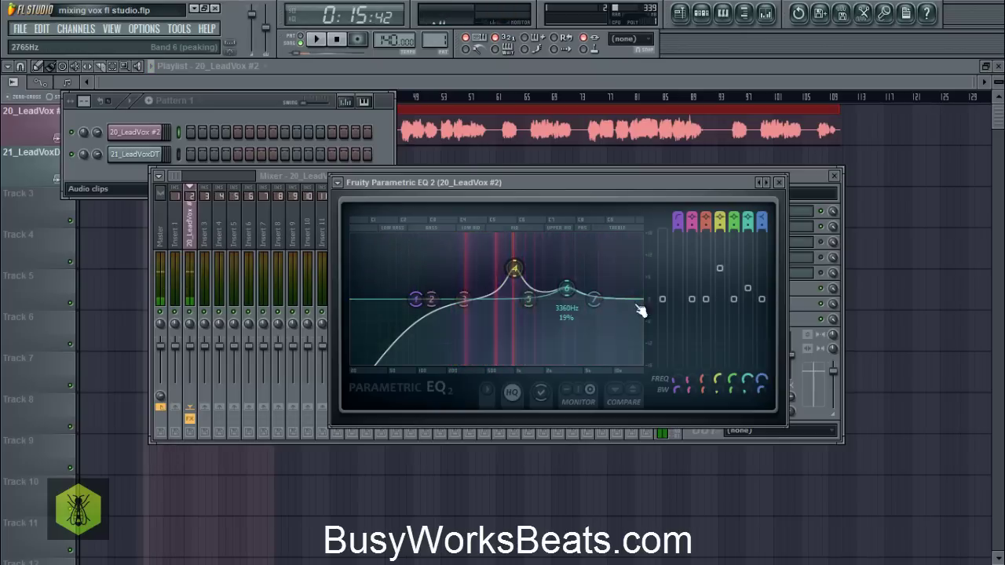
- Lower EQ band 4 to a slight boost, and audition band 3 at 306 Hz with 18% bandwidth and an 8.4 dB boost
{"action": "left_click_drag", "start_coordinate": [720, 269], "coordinate": [703, 317]}
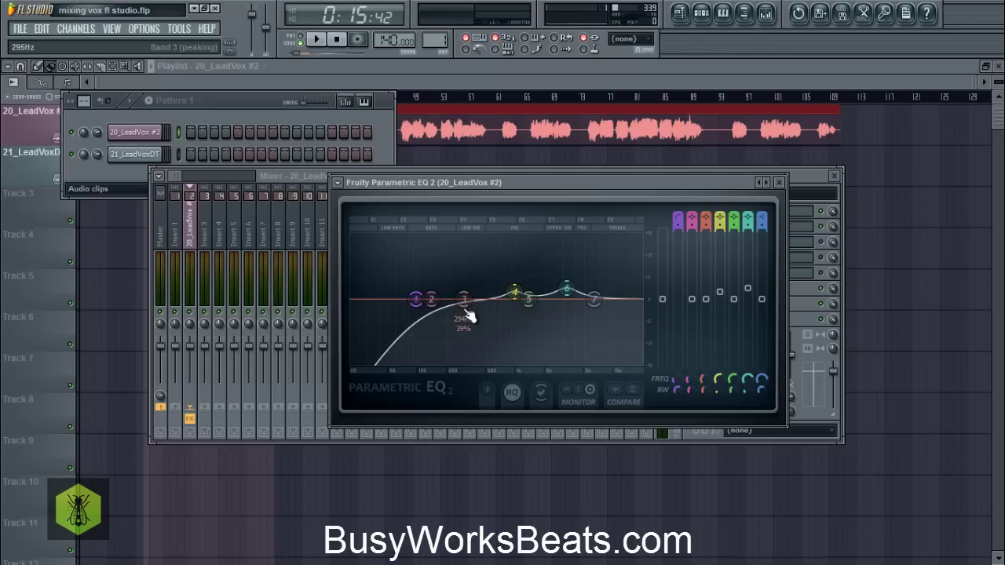
{"action": "left_click_drag", "start_coordinate": [470, 314], "coordinate": [464, 288]}
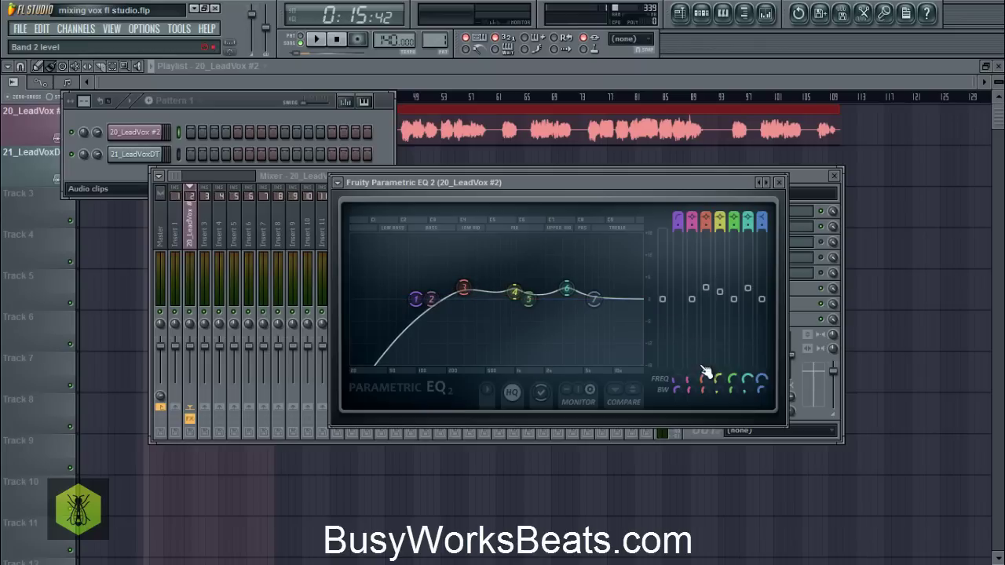
{"action": "left_click_drag", "start_coordinate": [705, 380], "coordinate": [704, 430]}
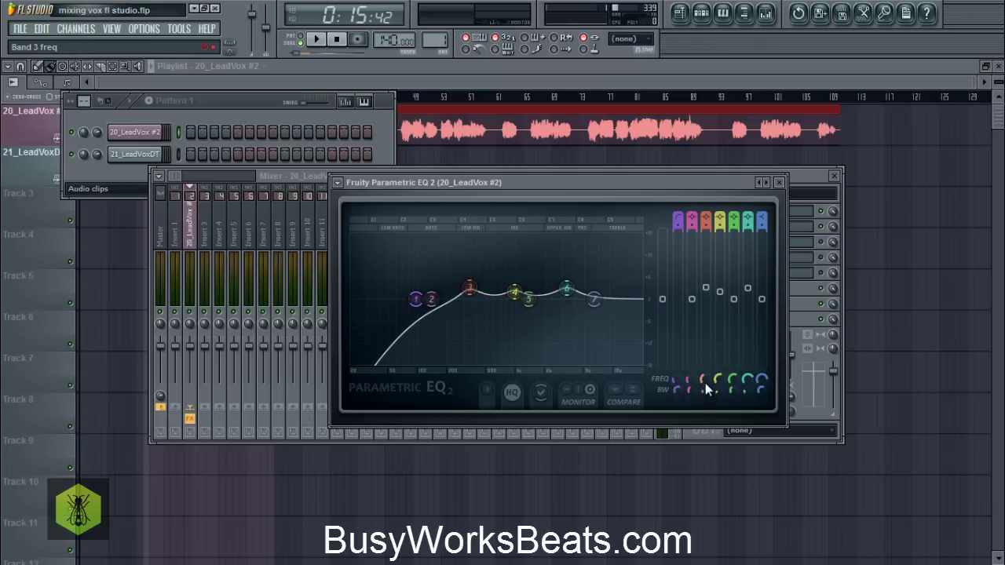
{"action": "left_click_drag", "start_coordinate": [712, 289], "coordinate": [709, 274]}
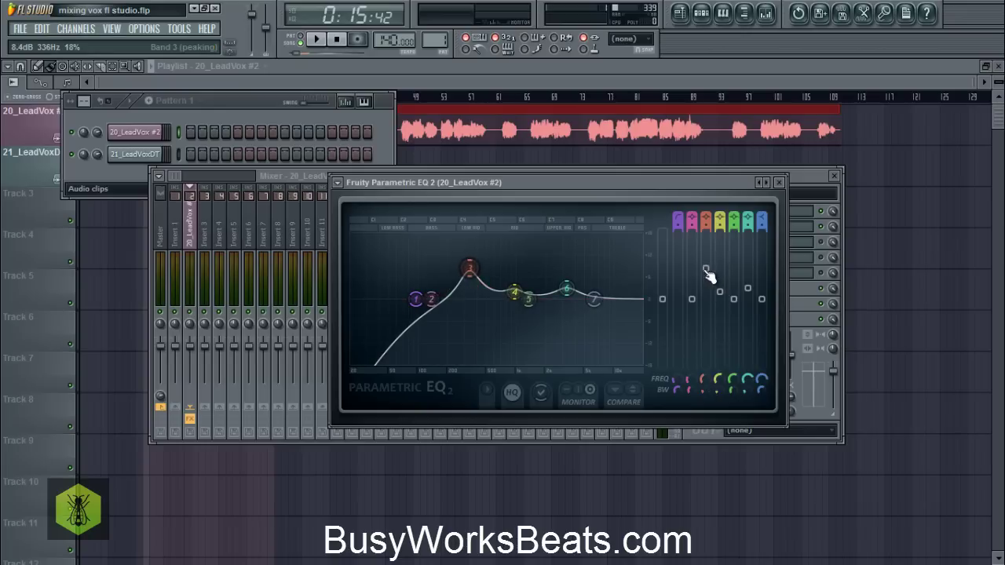
{"action": "mouse_move", "coordinate": [705, 379]}
{"action": "left_mouse_down"}
{"action": "mouse_move", "coordinate": [707, 350]}
{"action": "mouse_move", "coordinate": [700, 384]}
{"action": "left_mouse_up"}
{"action": "key", "text": "space"}
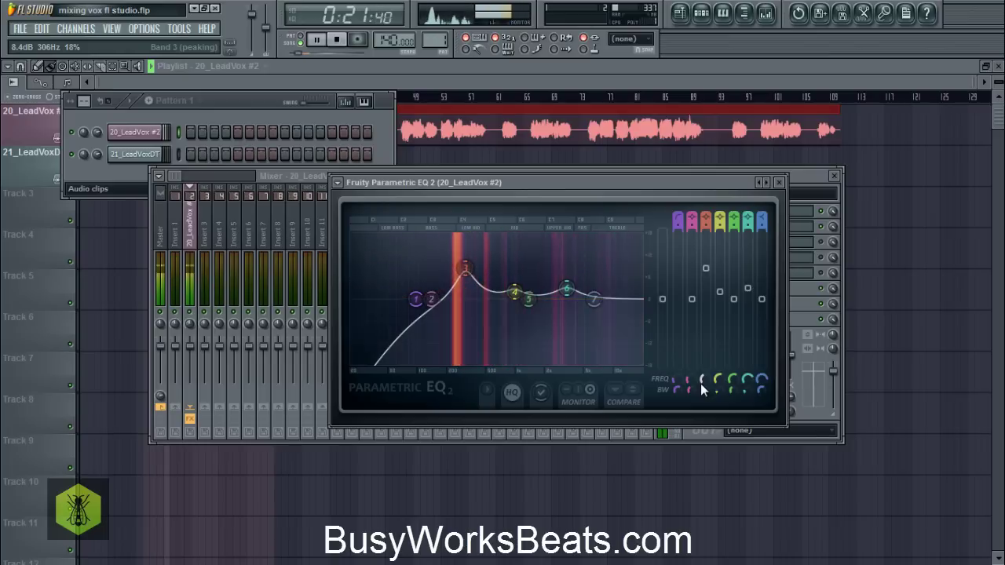
{"action": "key", "text": "space"}
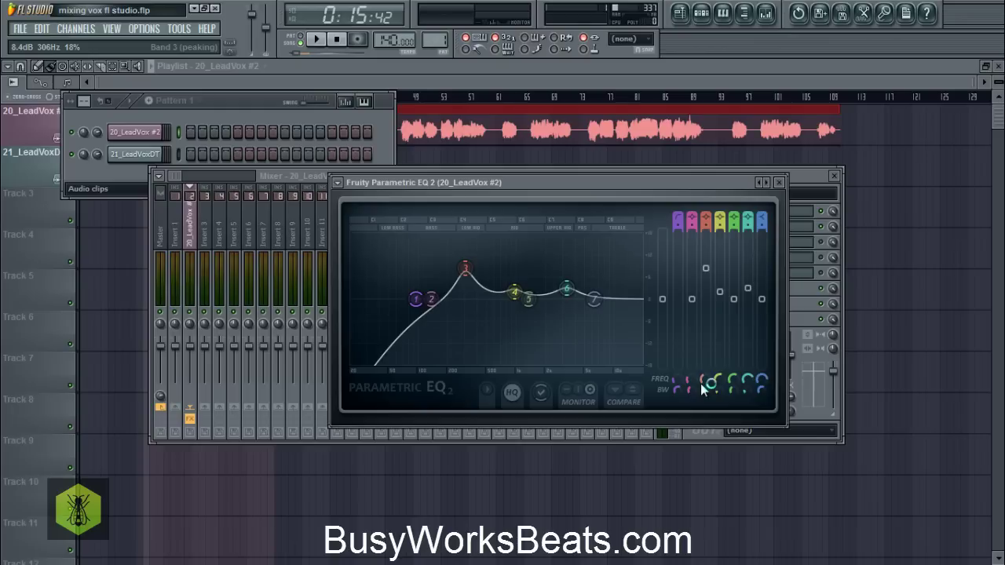
- Sweep EQ band 3 to 546 Hz during playback, narrow it to 8% bandwidth, cut it by 3.1 dB and close the EQ
{"action": "left_click_drag", "start_coordinate": [705, 380], "coordinate": [701, 346]}
{"action": "key", "text": "space"}
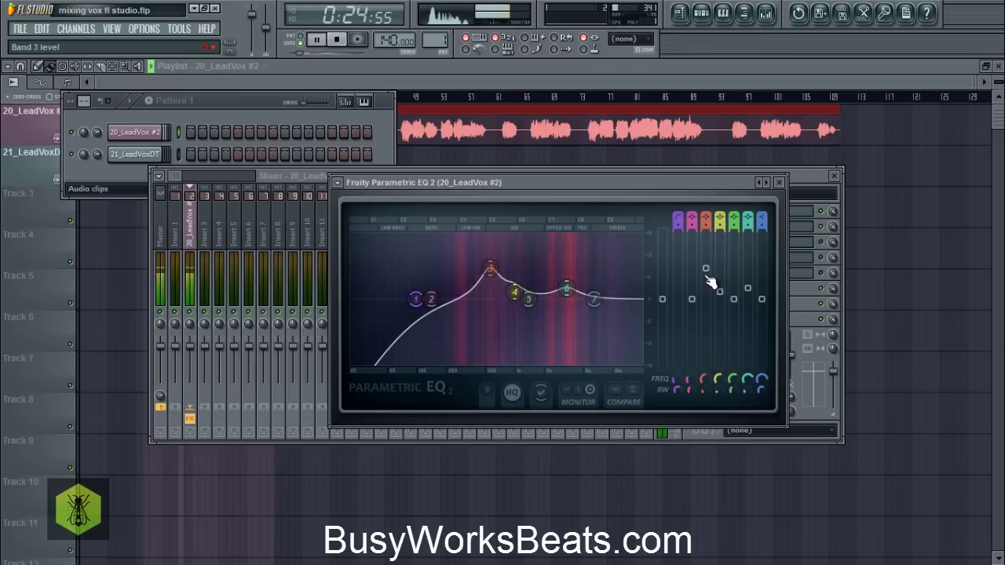
{"action": "left_click_drag", "start_coordinate": [709, 278], "coordinate": [706, 389]}
{"action": "key", "text": "space"}
{"action": "key", "text": "space"}
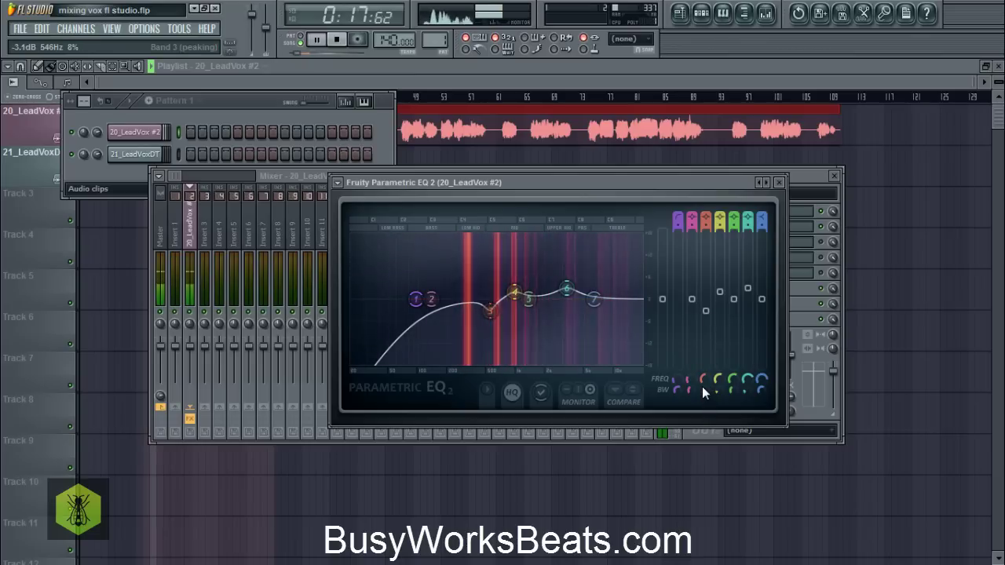
{"action": "key", "text": "space"}
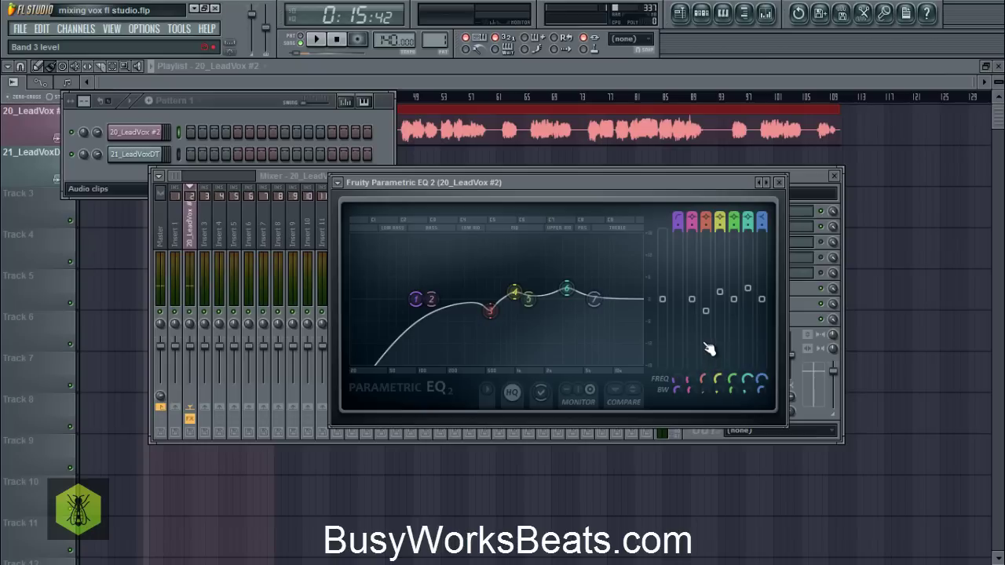
{"action": "left_click", "coordinate": [780, 182]}
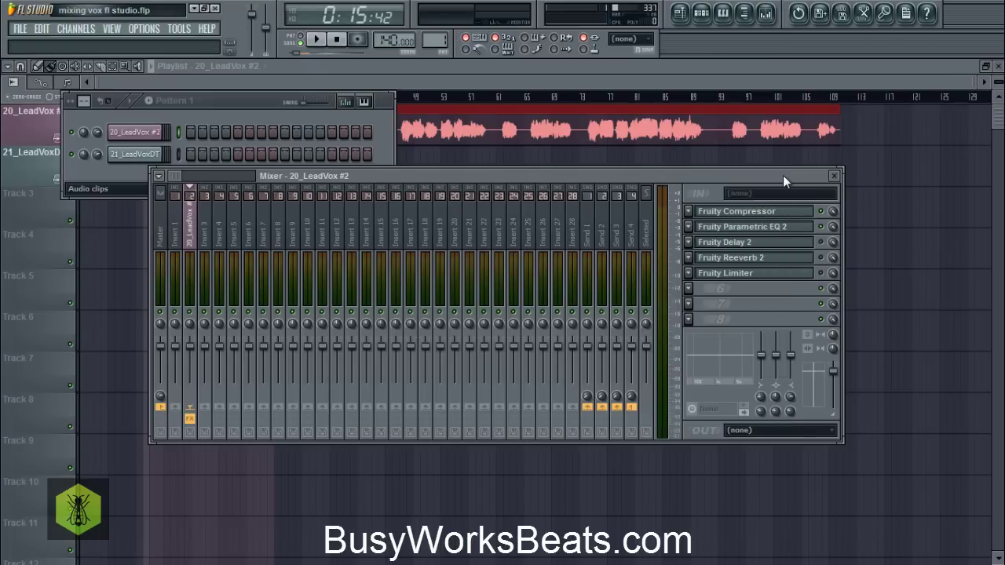
- Enable Fruity Delay 2 on the lead vocal and lower its input volume by ear during playback
{"action": "left_click", "coordinate": [809, 243]}
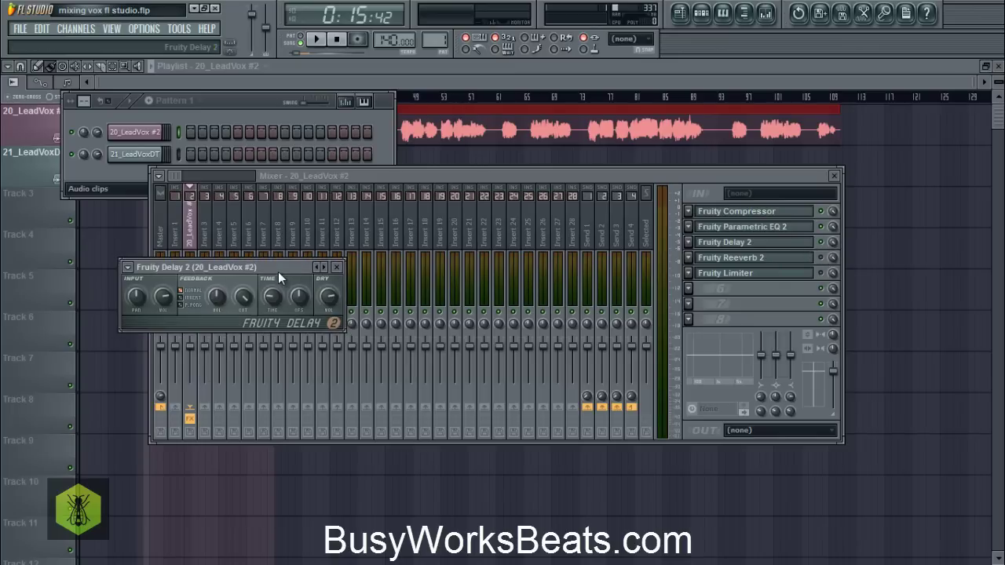
{"action": "left_click_drag", "start_coordinate": [278, 272], "coordinate": [620, 230]}
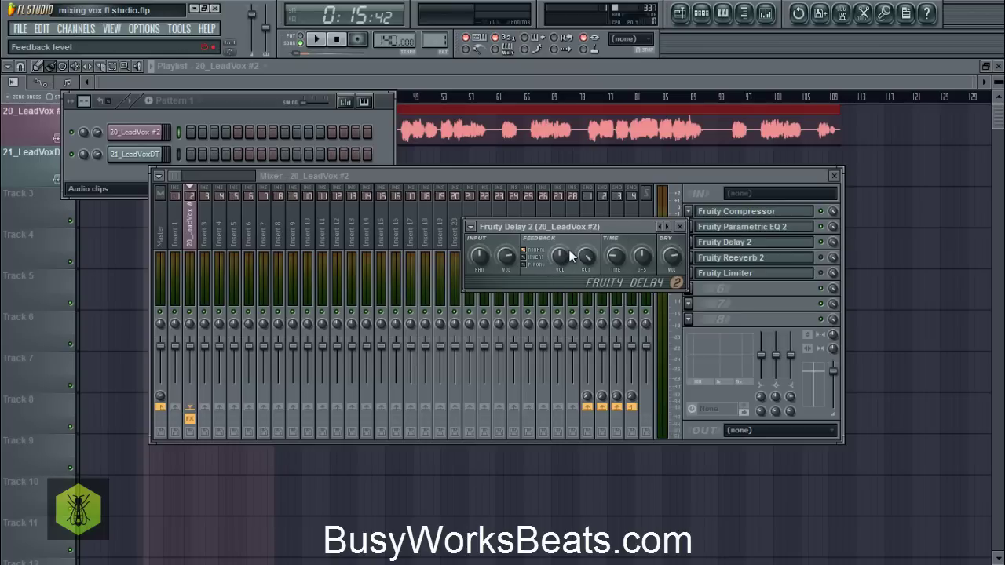
{"action": "mouse_move", "coordinate": [615, 262]}
{"action": "left_mouse_down"}
{"action": "mouse_move", "coordinate": [608, 248]}
{"action": "mouse_move", "coordinate": [616, 260]}
{"action": "left_mouse_up"}
{"action": "key", "text": "space"}
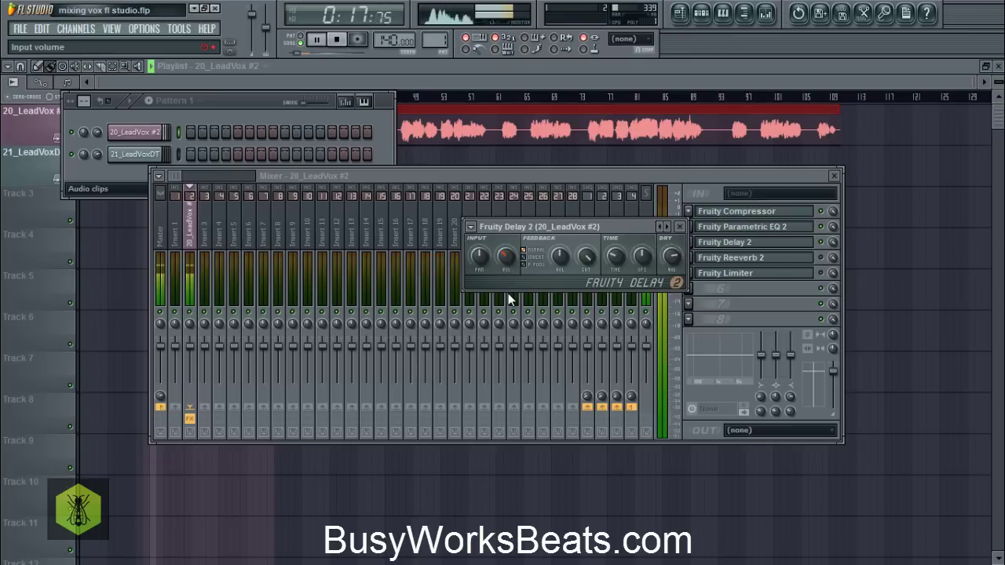
{"action": "key", "text": "space"}
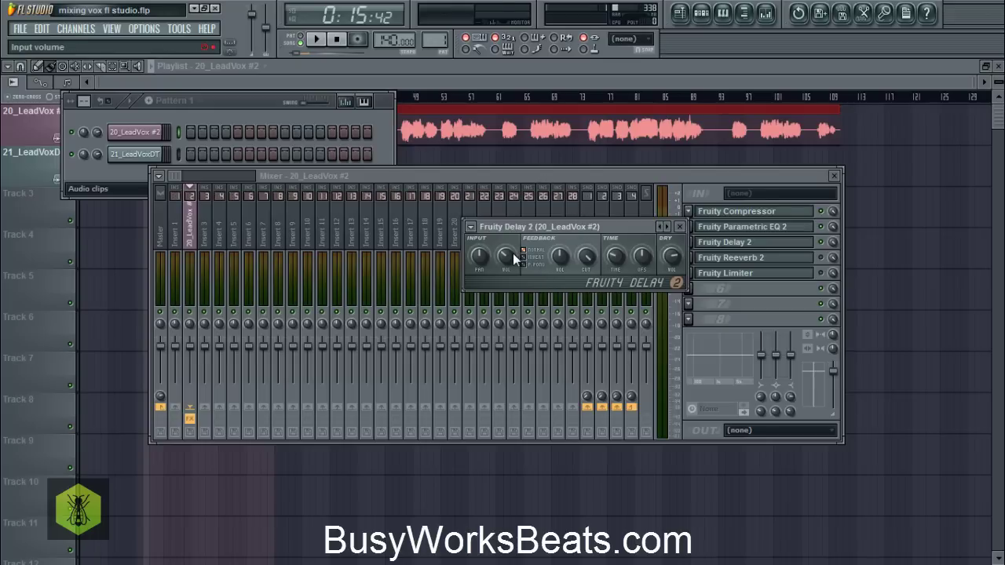
{"action": "key", "text": "space"}
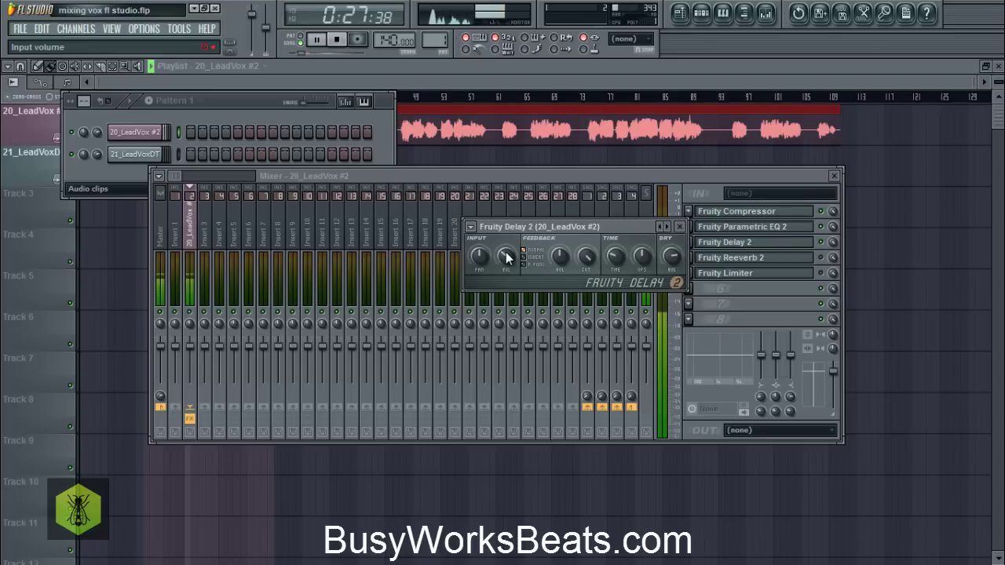
{"action": "key", "text": "space"}
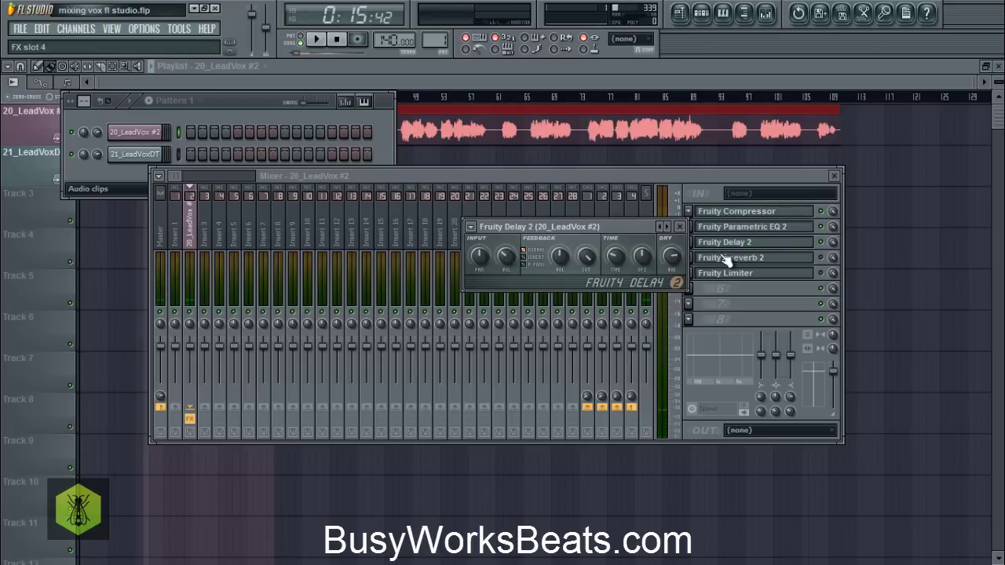
- Compare the playing lead vocal with Fruity Delay 2 bypassed and enabled, leaving the delay on
{"action": "left_click", "coordinate": [823, 244]}
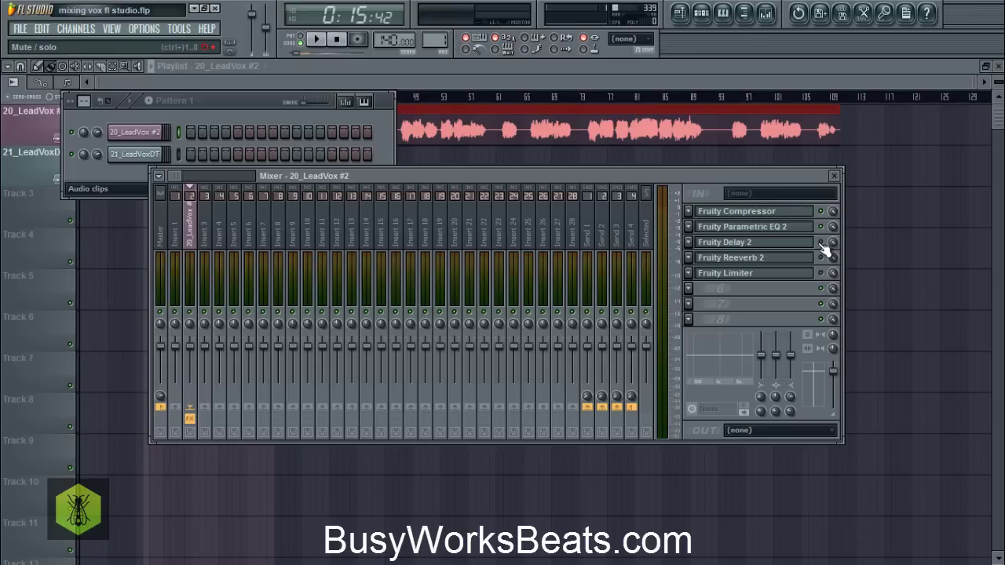
{"action": "key", "text": "space"}
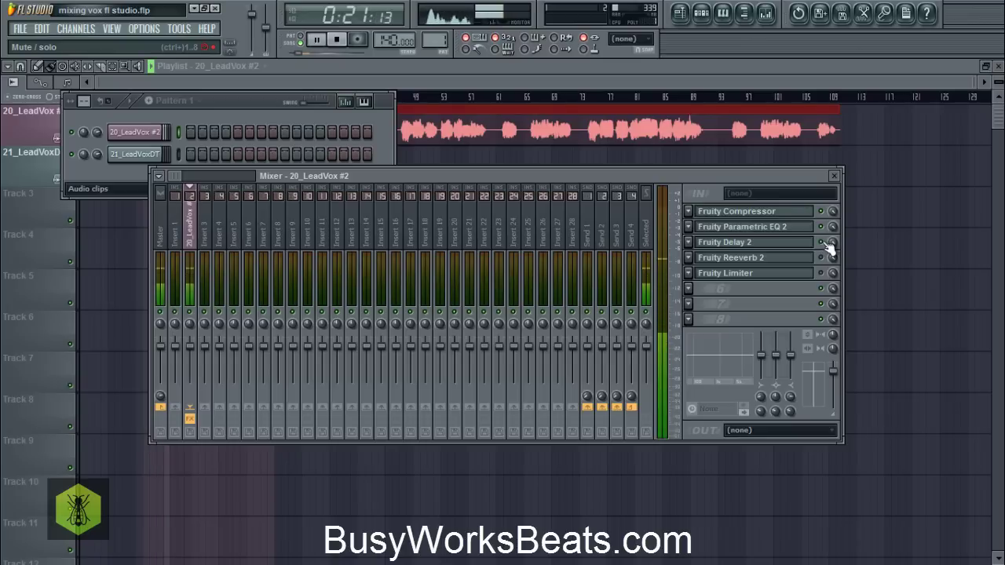
{"action": "key", "text": "space"}
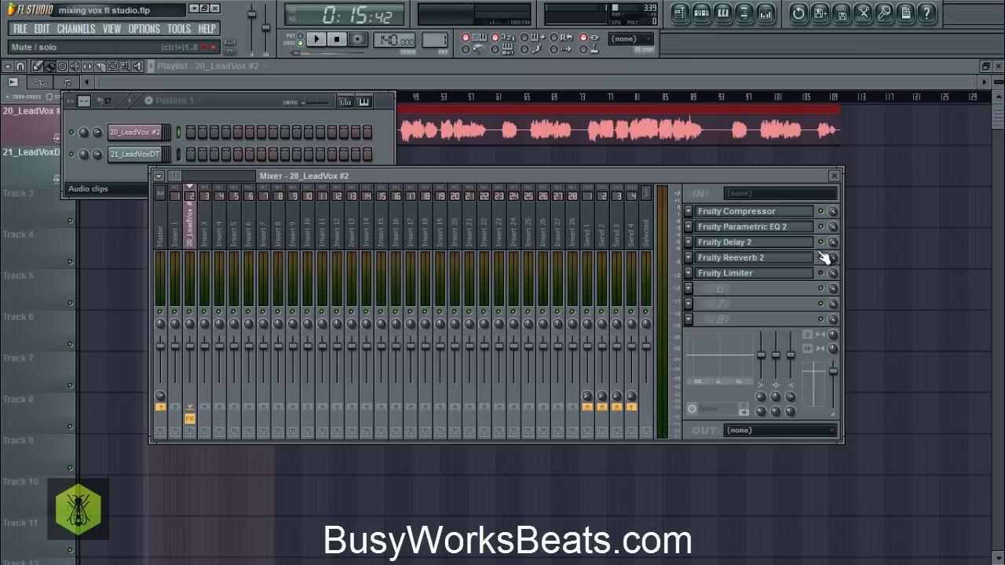
- Enable Fruity Reeverb 2 on the lead vocal and load The Venue preset
{"action": "left_click", "coordinate": [813, 258]}
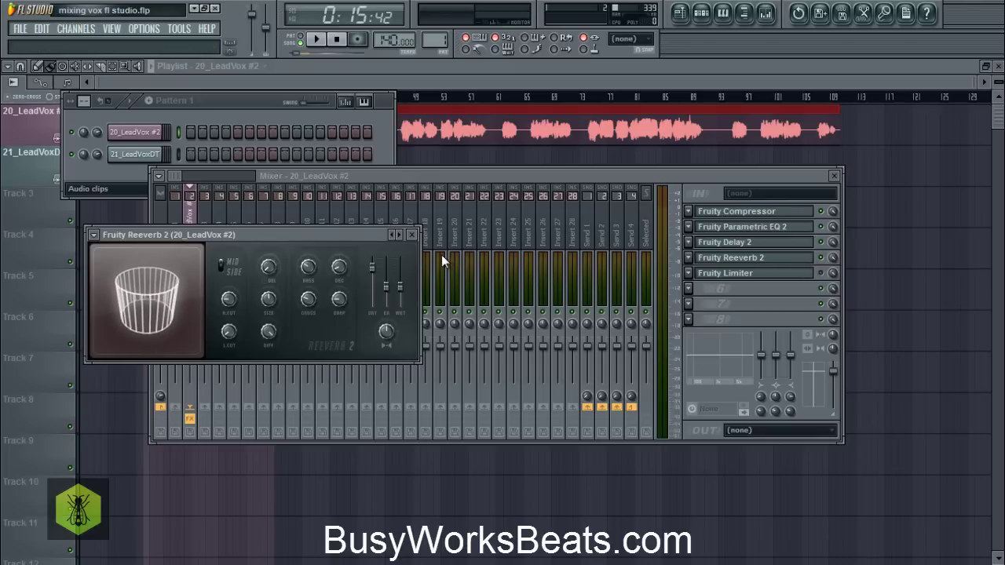
{"action": "right_click", "coordinate": [401, 236]}
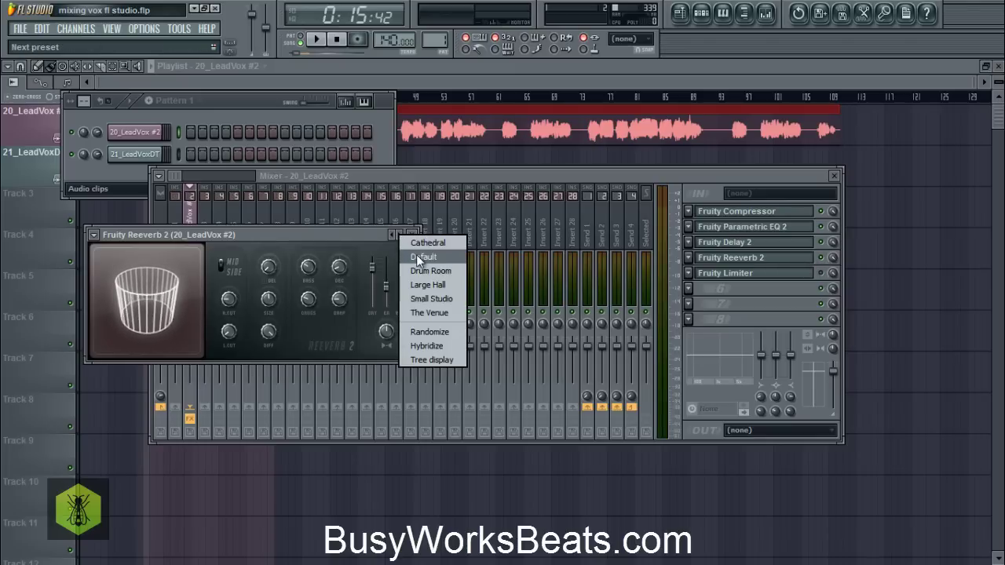
{"action": "left_click", "coordinate": [429, 313]}
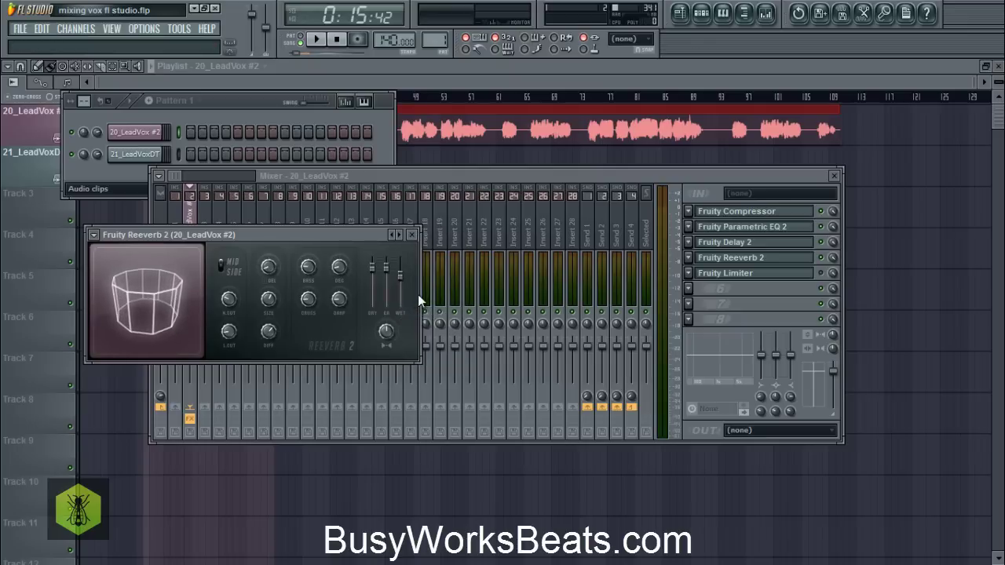
- Lower the reverb's wet level to 19% while the vocal plays and compare it with the reverb bypassed and enabled
{"action": "key", "text": "space"}
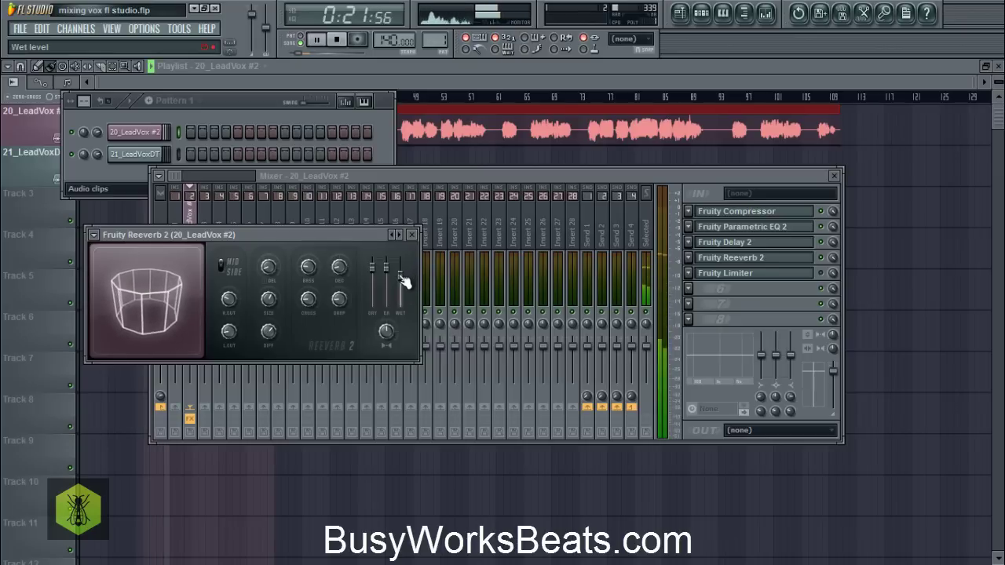
{"action": "left_click_drag", "start_coordinate": [405, 278], "coordinate": [398, 330]}
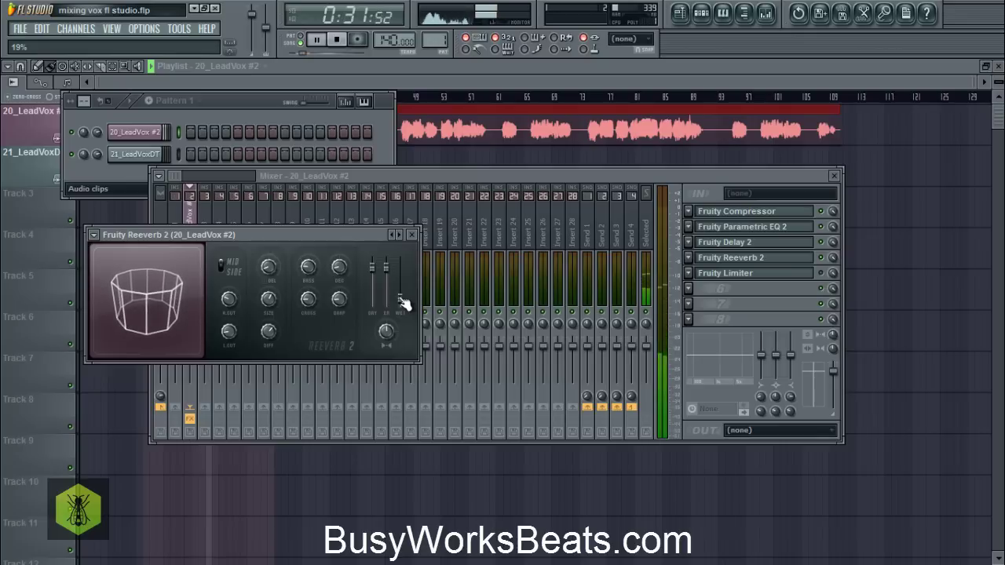
{"action": "left_click", "coordinate": [824, 262]}
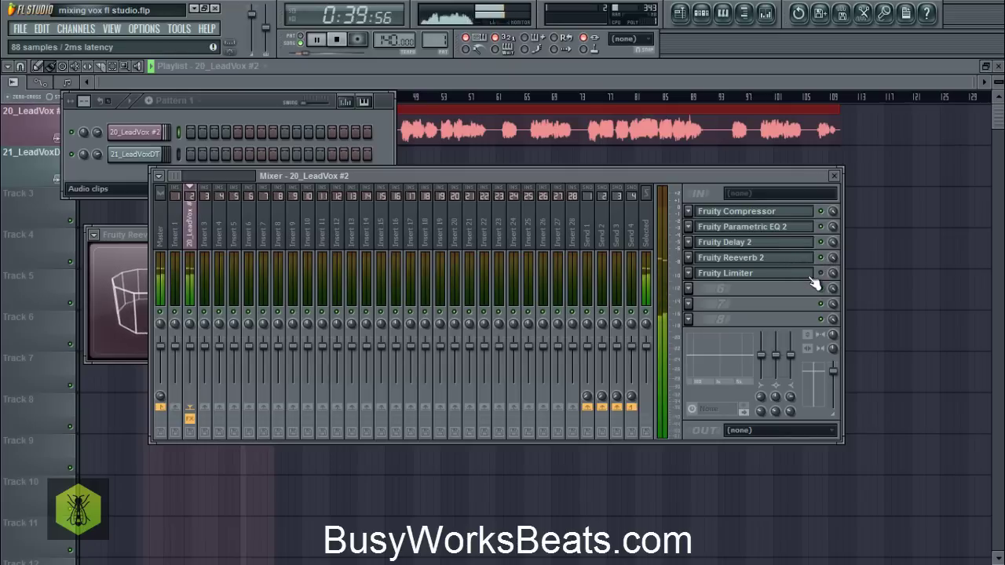
{"action": "key", "text": "space"}
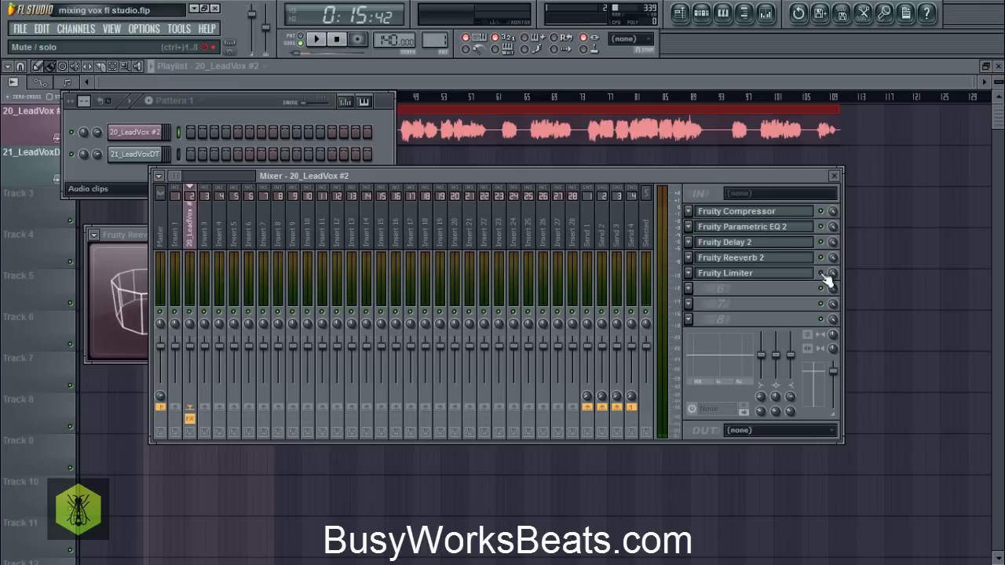
- Open Fruity Limiter on the lead vocal, move its window clear and lower its ceiling slightly below 0 dB
{"action": "left_click", "coordinate": [808, 275]}
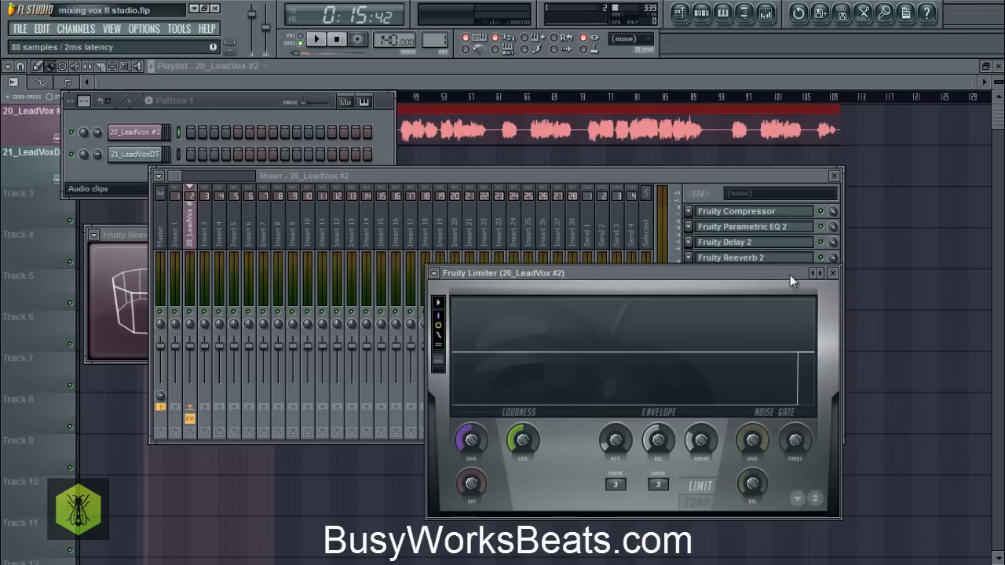
{"action": "left_click_drag", "start_coordinate": [775, 274], "coordinate": [845, 242]}
{"action": "left_click_drag", "start_coordinate": [844, 195], "coordinate": [835, 176]}
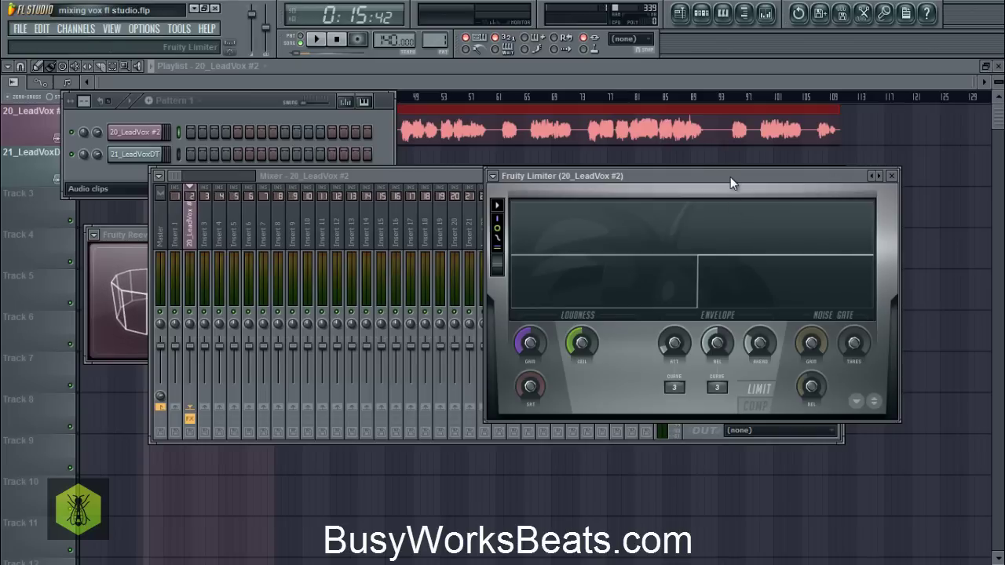
{"action": "left_click_drag", "start_coordinate": [731, 176], "coordinate": [732, 165]}
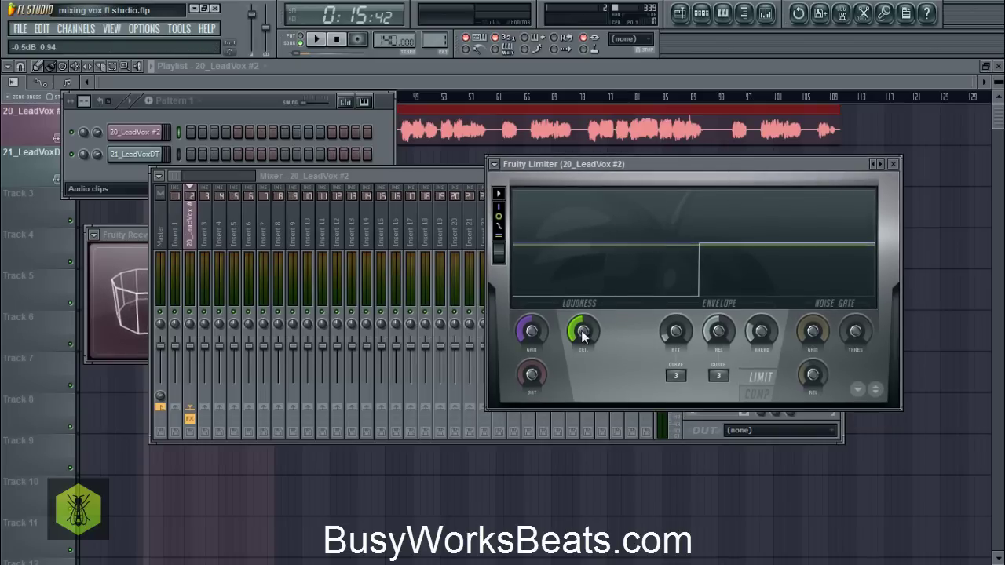
{"action": "left_click_drag", "start_coordinate": [582, 338], "coordinate": [582, 345]}
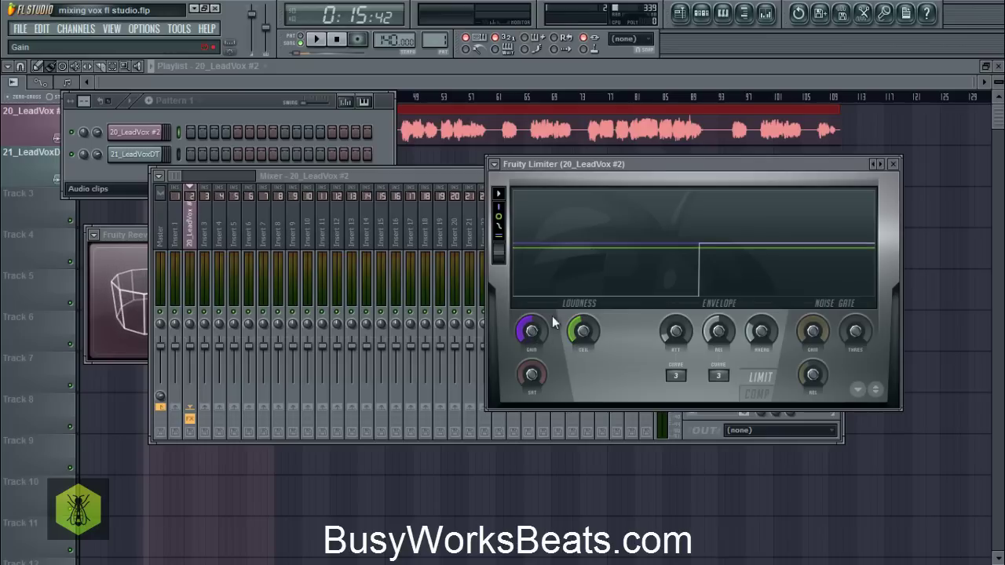
- Adjust the limiter's gain by ear during playback, settle it at 5.0 dB and close the limiter
{"action": "left_click_drag", "start_coordinate": [587, 330], "coordinate": [566, 238]}
{"action": "key", "text": "space"}
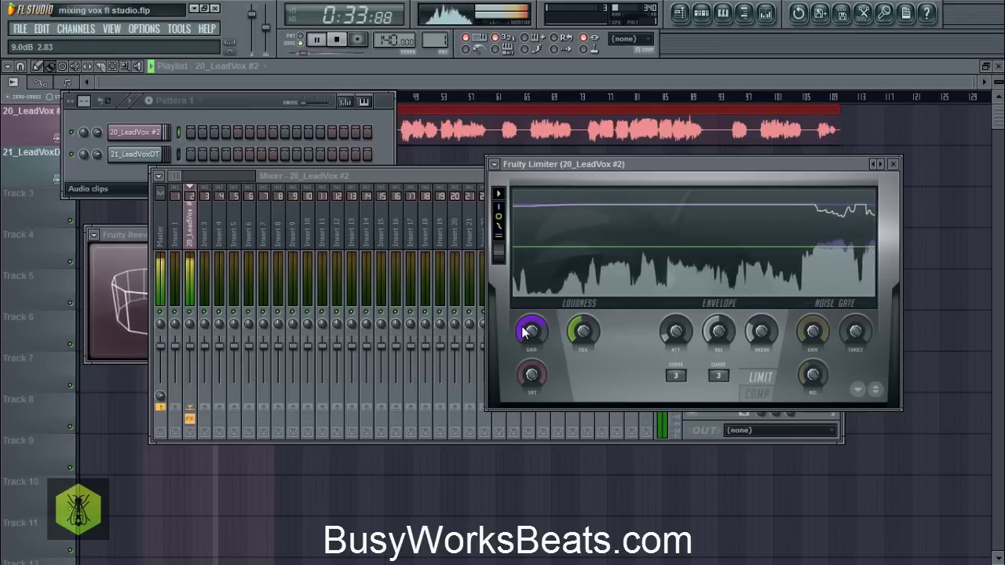
{"action": "left_click_drag", "start_coordinate": [524, 333], "coordinate": [529, 355]}
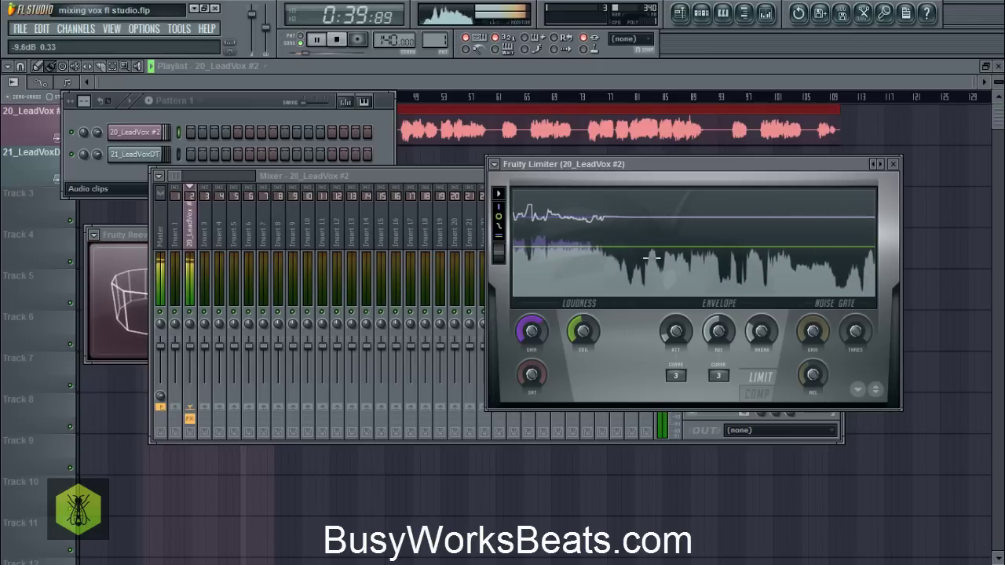
{"action": "scroll", "coordinate": [533, 334], "scroll_direction": "down", "scroll_amount": 3}
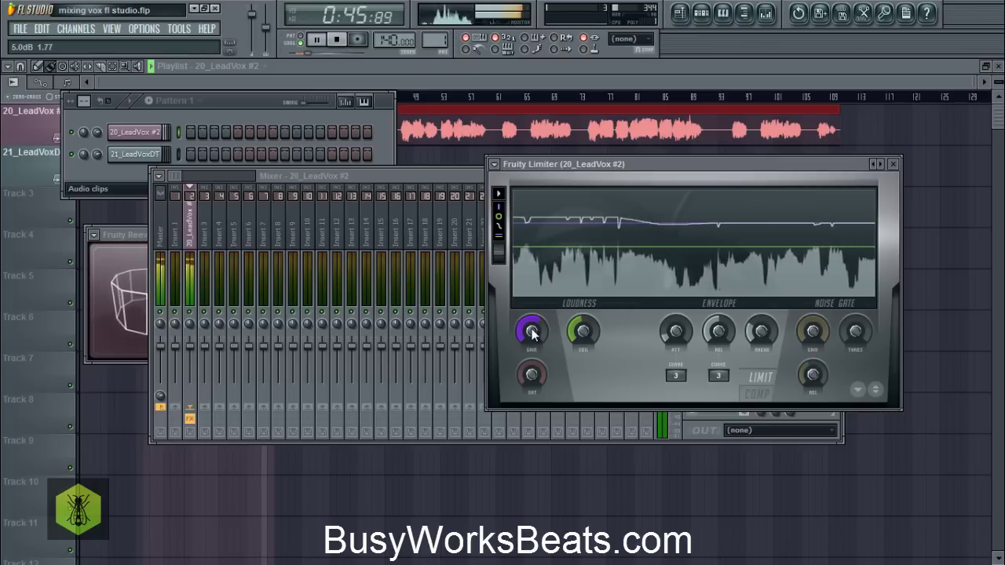
{"action": "key", "text": "space"}
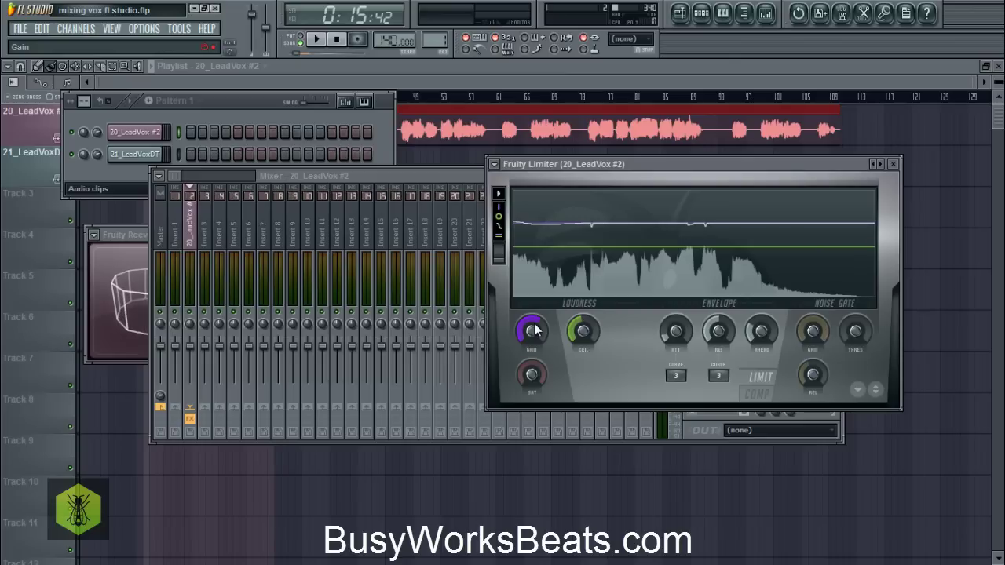
{"action": "left_click", "coordinate": [893, 164]}
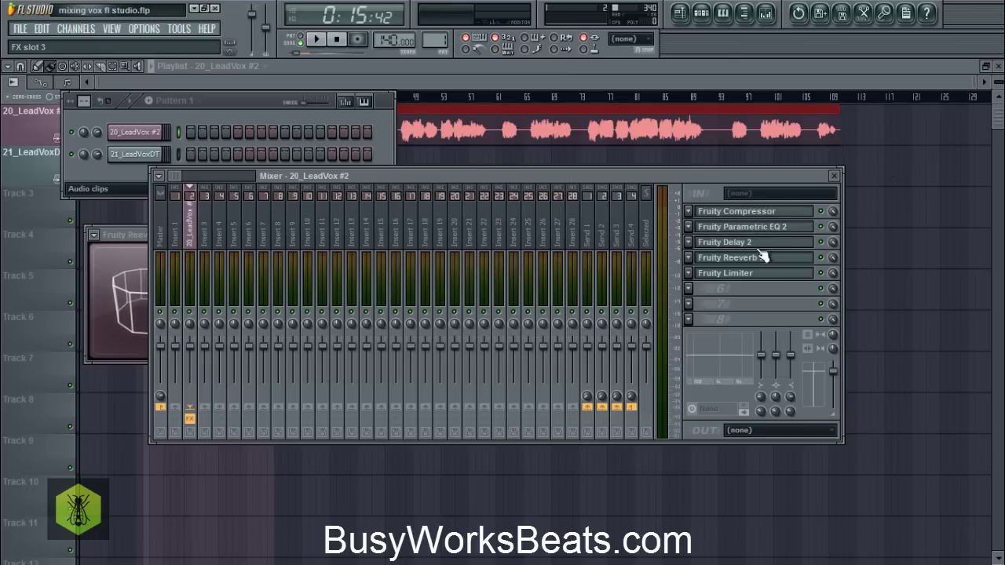